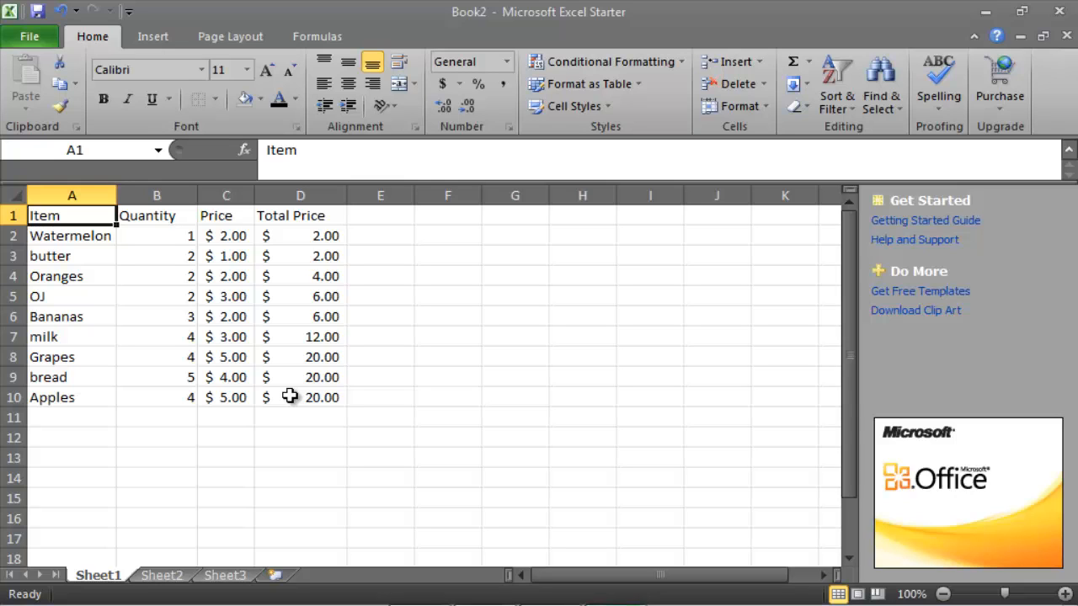
Format the range A1:D10 as a table with headers using Table Style Light 1
{"action": "left_click_drag", "start_coordinate": [289, 397], "coordinate": [59, 211]}
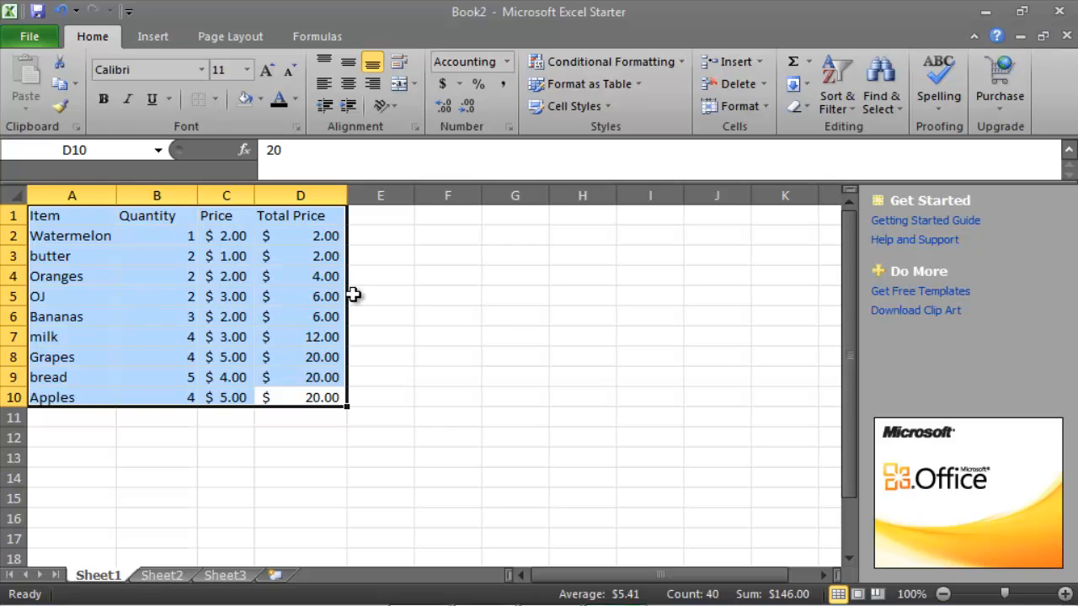
{"action": "left_click", "coordinate": [580, 88]}
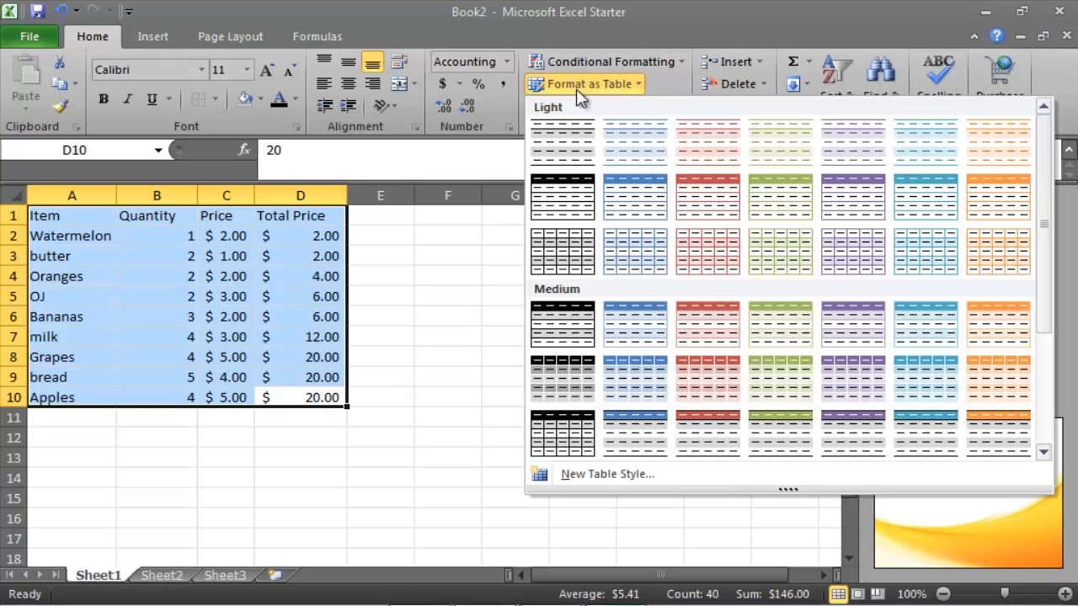
{"action": "left_click_drag", "start_coordinate": [1052, 165], "coordinate": [1037, 147]}
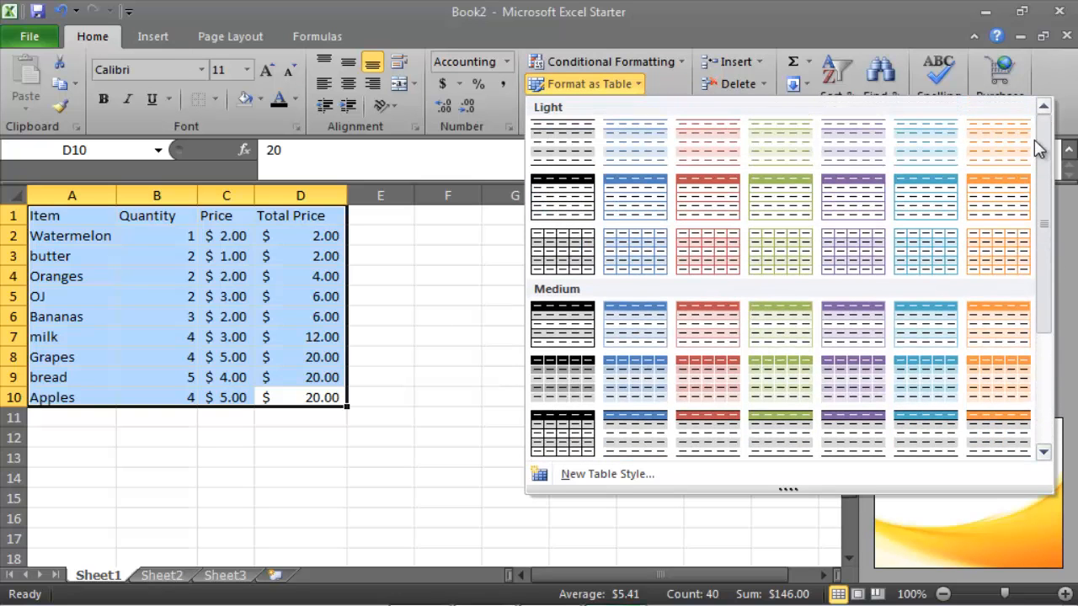
{"action": "left_click", "coordinate": [572, 148]}
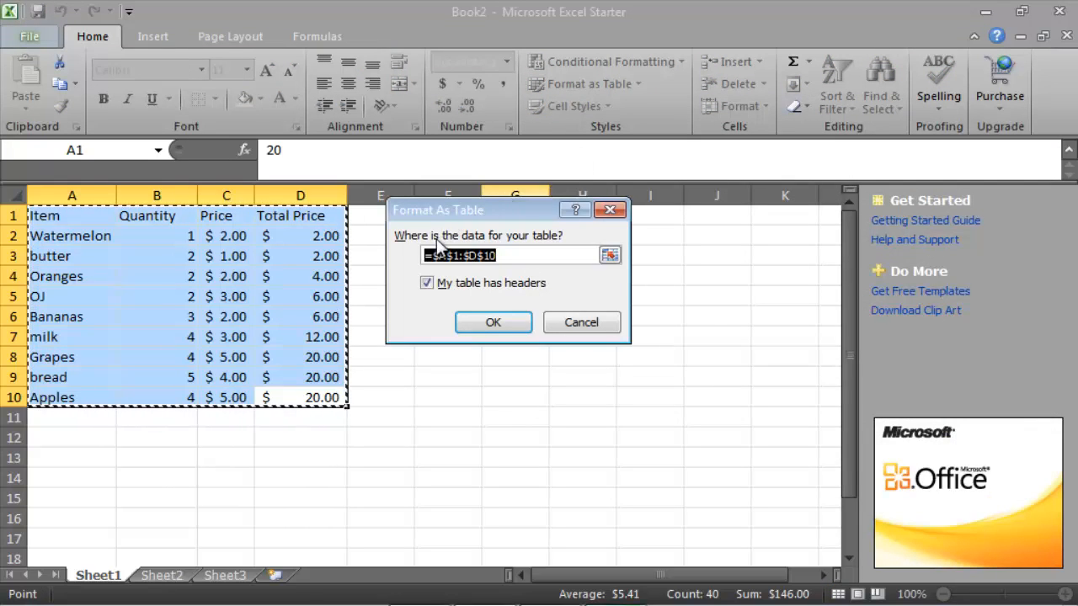
{"action": "left_click", "coordinate": [511, 259]}
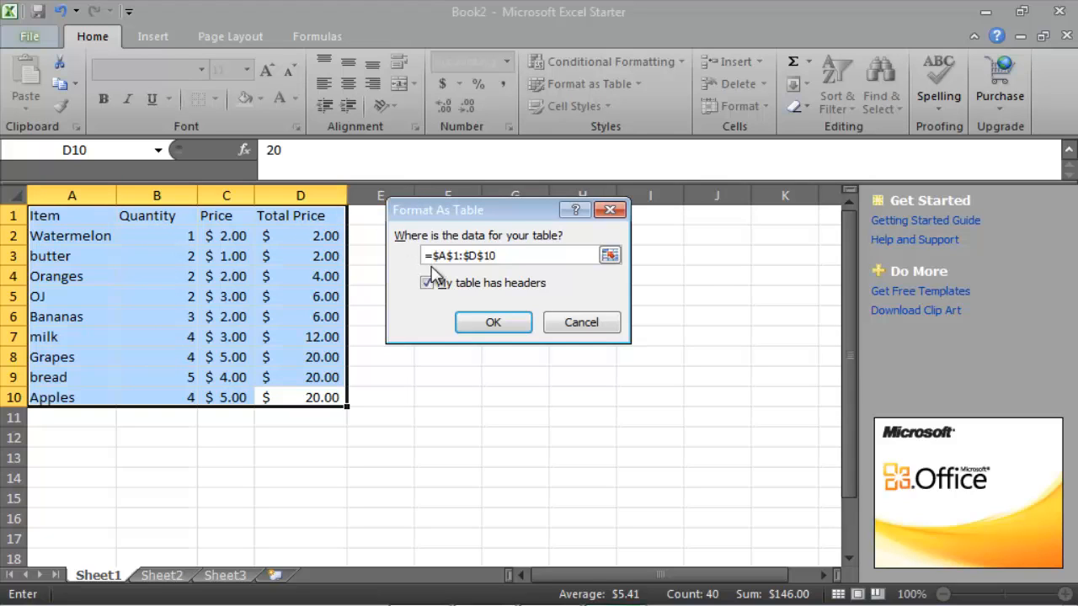
{"action": "left_click", "coordinate": [494, 325]}
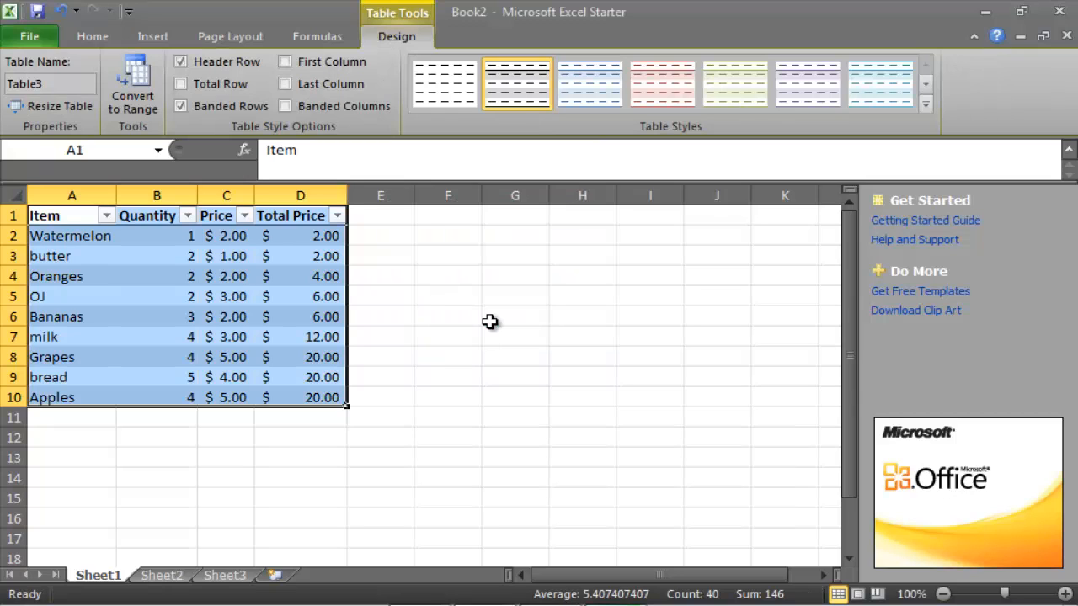
{"action": "left_click", "coordinate": [490, 321]}
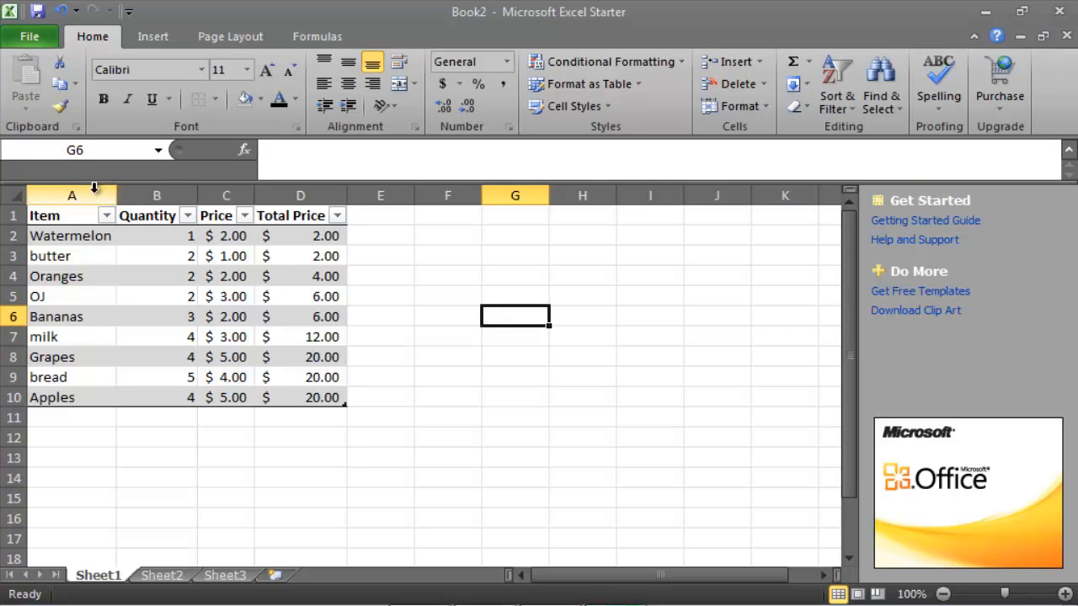
Sort the table by the Item column from A to Z
{"action": "left_click", "coordinate": [90, 236]}
{"action": "left_click", "coordinate": [89, 257]}
{"action": "left_click", "coordinate": [87, 276]}
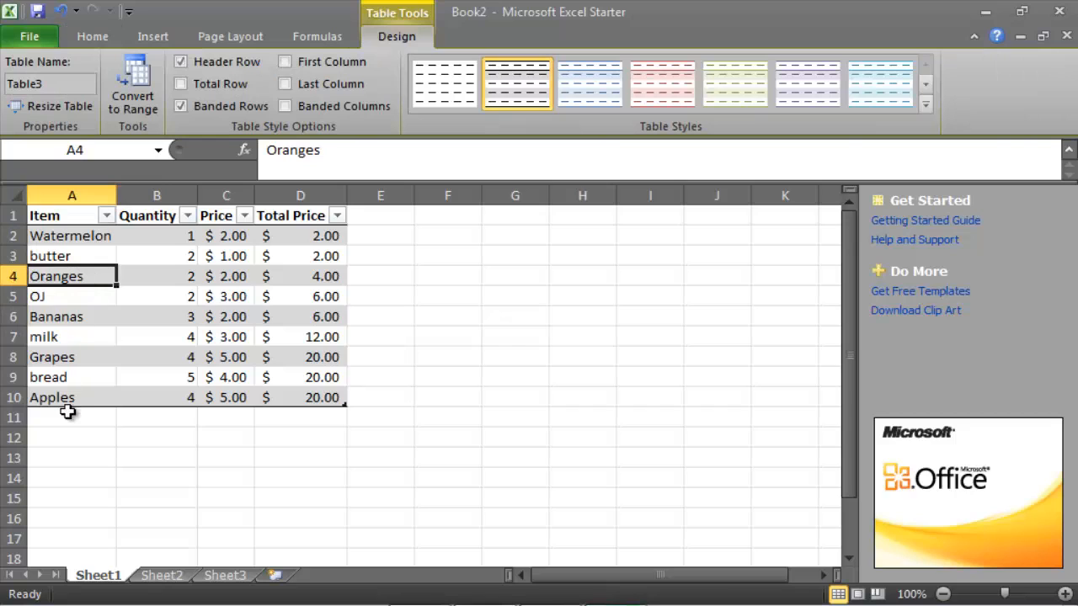
{"action": "left_click", "coordinate": [106, 216]}
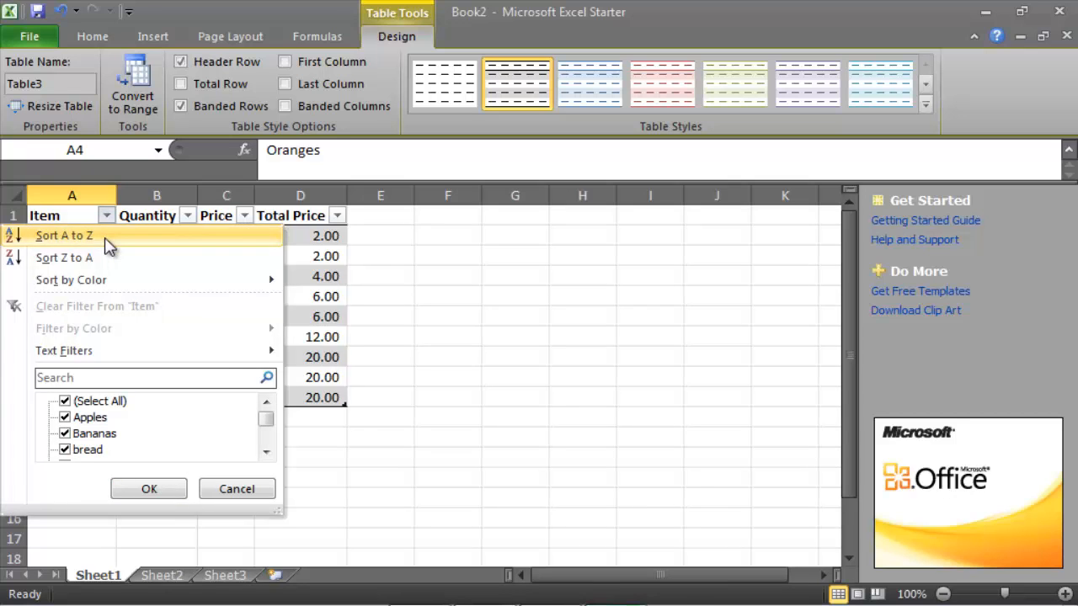
{"action": "left_click", "coordinate": [108, 241]}
{"action": "left_click", "coordinate": [103, 237]}
{"action": "mouse_move", "coordinate": [103, 236]}
{"action": "left_mouse_down"}
{"action": "mouse_move", "coordinate": [74, 296]}
{"action": "mouse_move", "coordinate": [106, 308]}
{"action": "mouse_move", "coordinate": [92, 239]}
{"action": "left_mouse_up"}
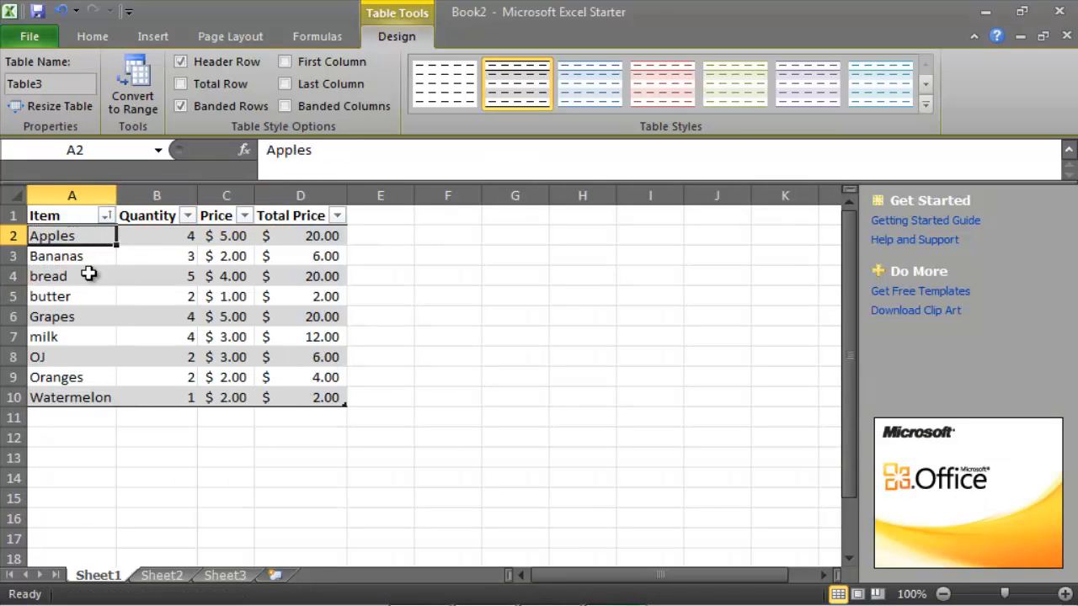
Check that each item's quantity, price and total price moved together with it in the sorted rows
{"action": "left_click", "coordinate": [103, 336]}
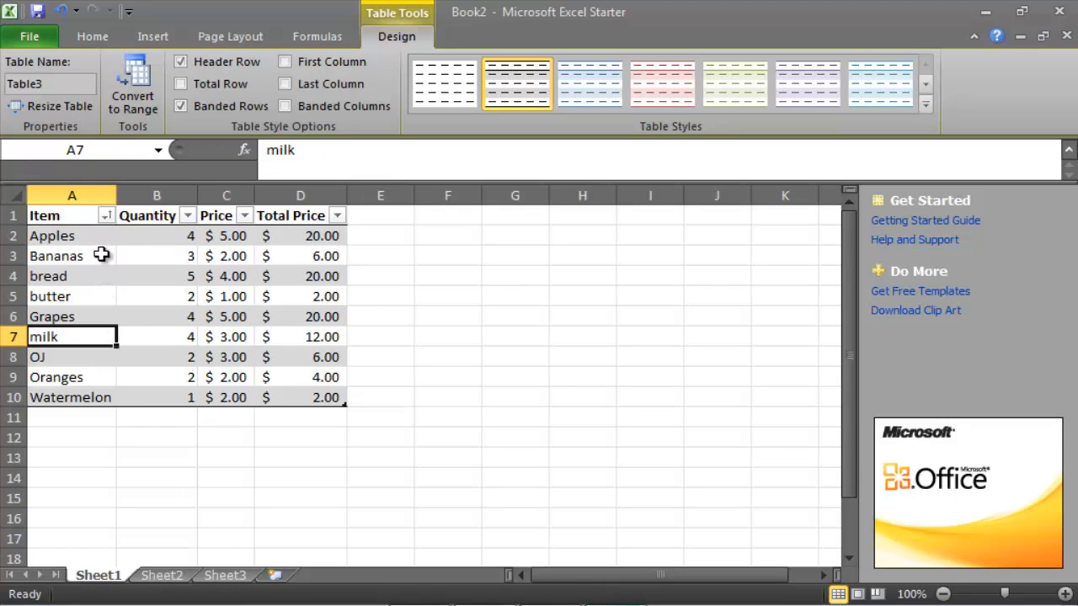
{"action": "left_click", "coordinate": [154, 250]}
{"action": "left_click", "coordinate": [268, 221]}
{"action": "left_click", "coordinate": [229, 238]}
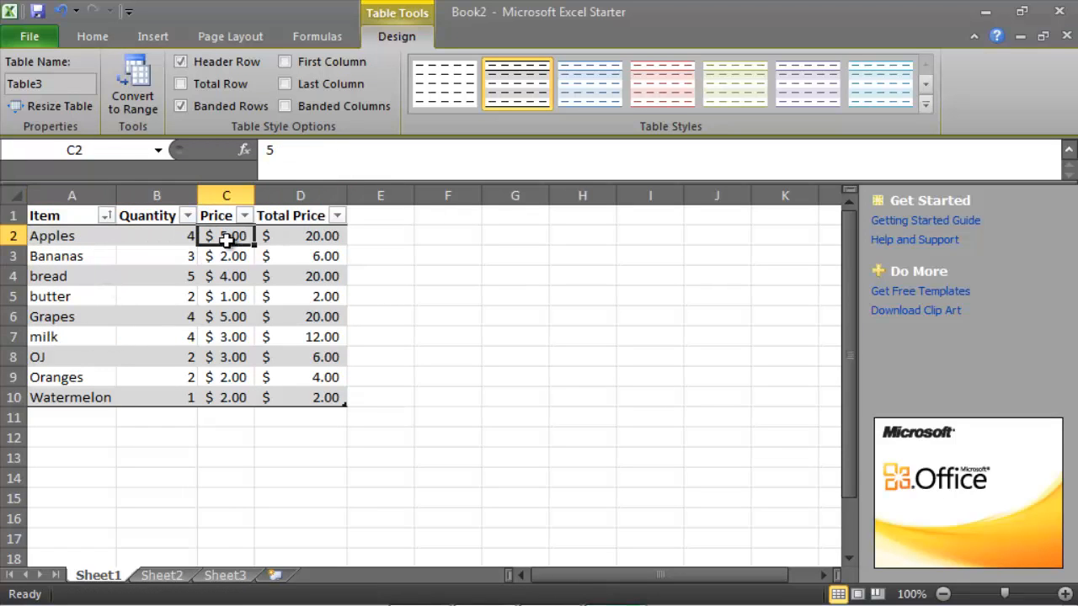
{"action": "left_click", "coordinate": [314, 238]}
{"action": "left_click", "coordinate": [87, 252]}
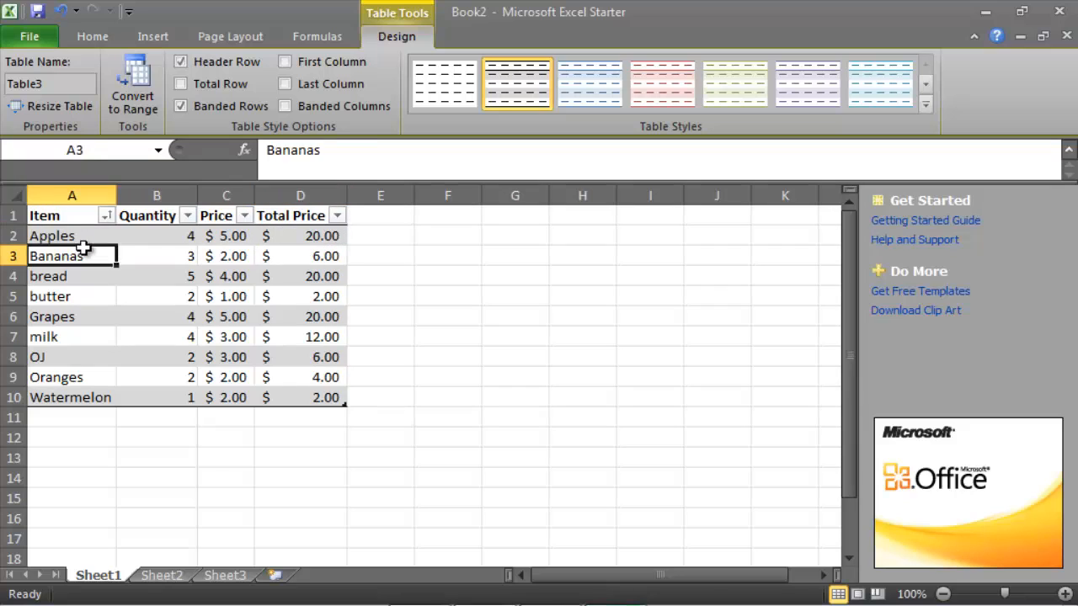
{"action": "left_click", "coordinate": [158, 237]}
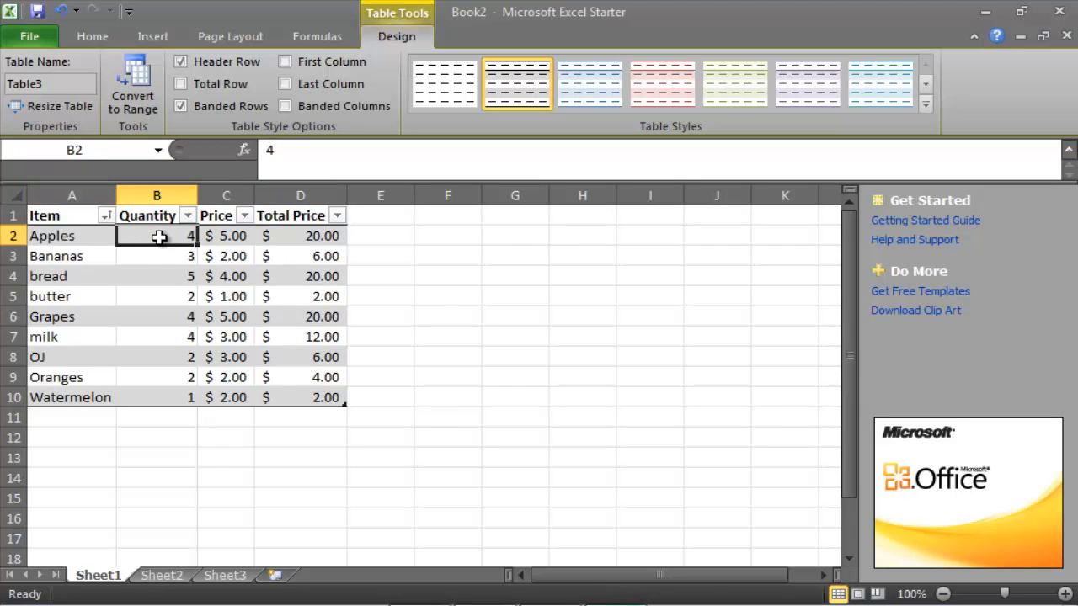
{"action": "left_click", "coordinate": [224, 237]}
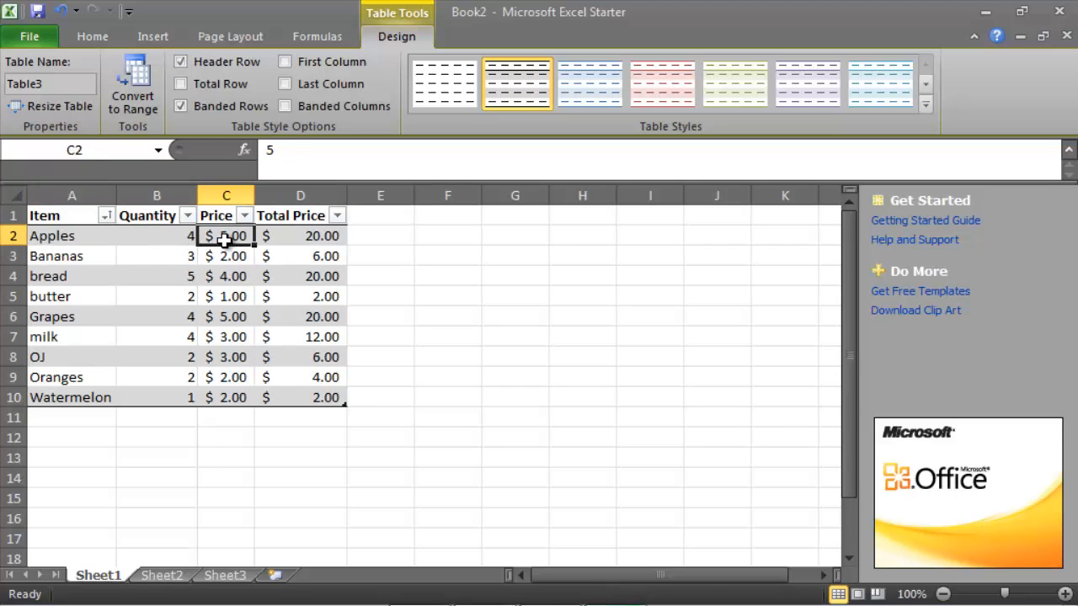
Sort the table by the Item column from Z to A and check the whole Apples row
{"action": "left_click", "coordinate": [106, 215]}
{"action": "left_click", "coordinate": [101, 258]}
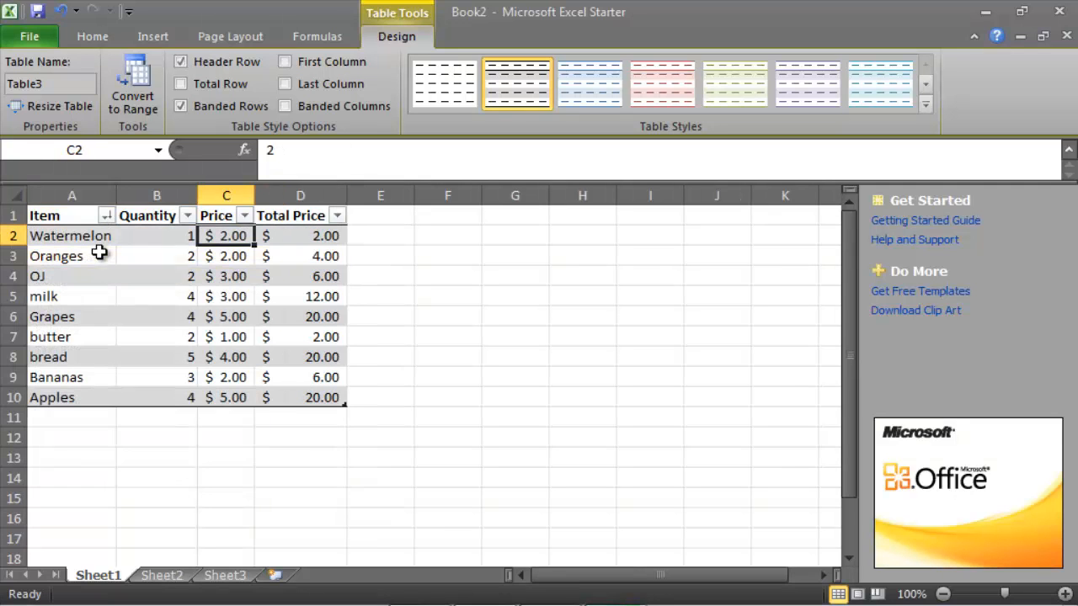
{"action": "left_click", "coordinate": [78, 398]}
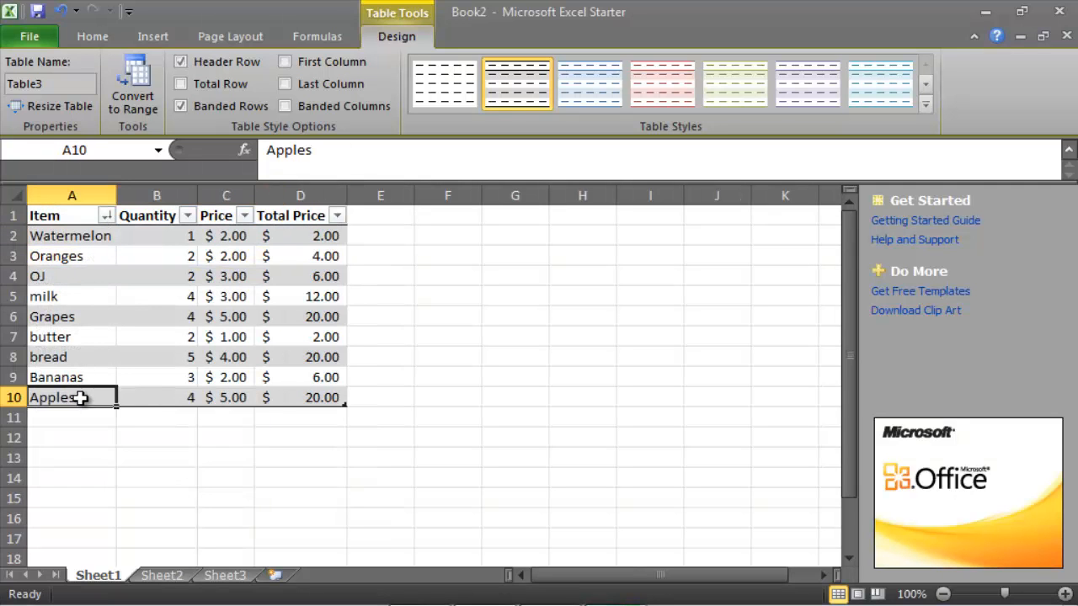
{"action": "left_click", "coordinate": [156, 397]}
{"action": "left_click", "coordinate": [214, 398]}
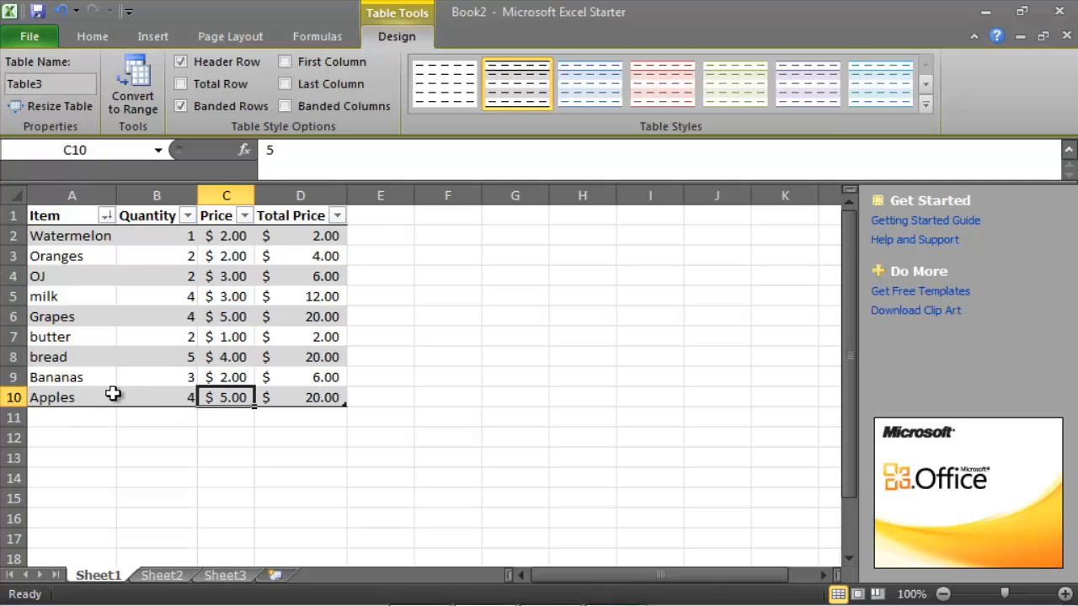
{"action": "left_click_drag", "start_coordinate": [42, 397], "coordinate": [303, 399]}
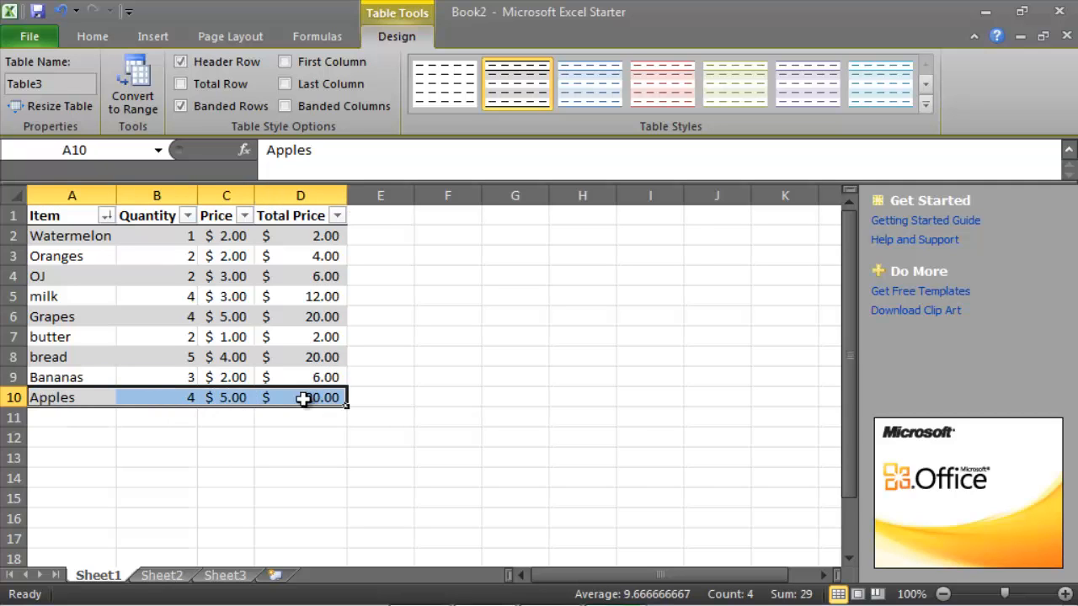
{"action": "left_click", "coordinate": [132, 298]}
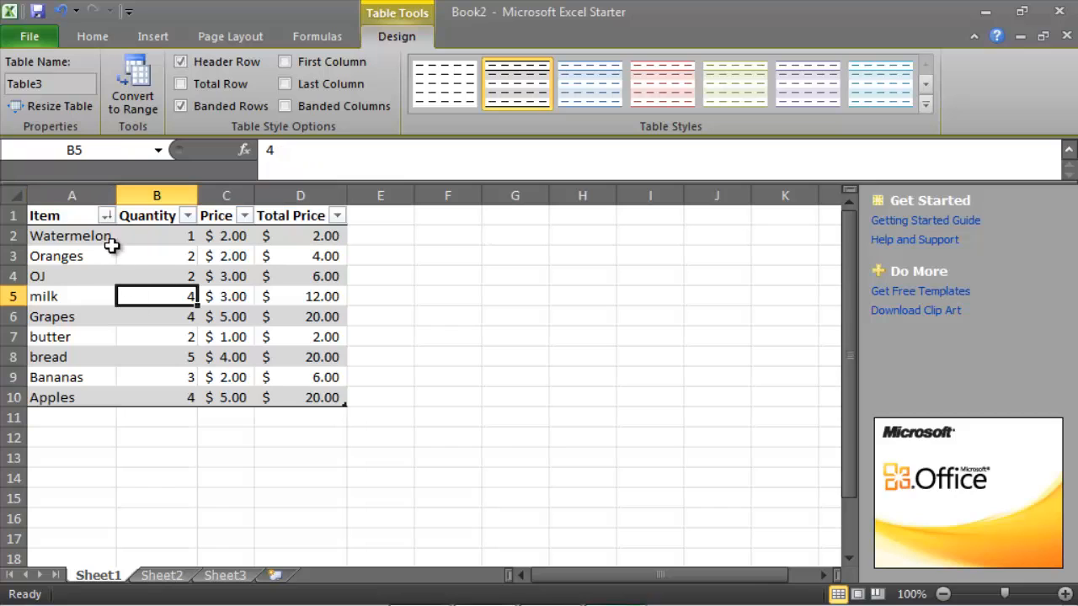
Sort the table by the Price column from largest to smallest and look over the highest prices
{"action": "left_click", "coordinate": [244, 216]}
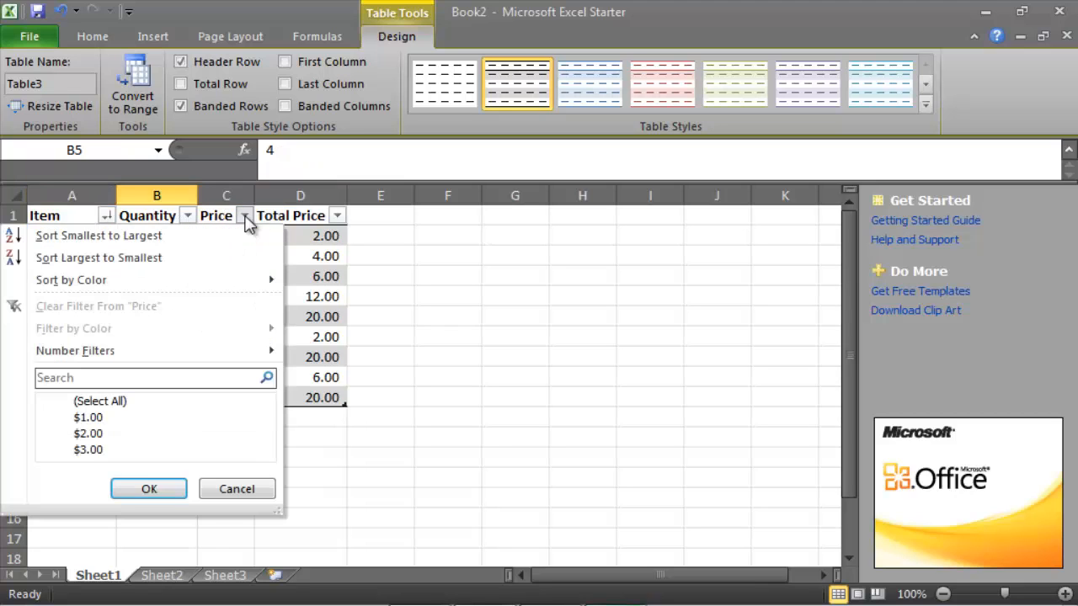
{"action": "left_click", "coordinate": [223, 260]}
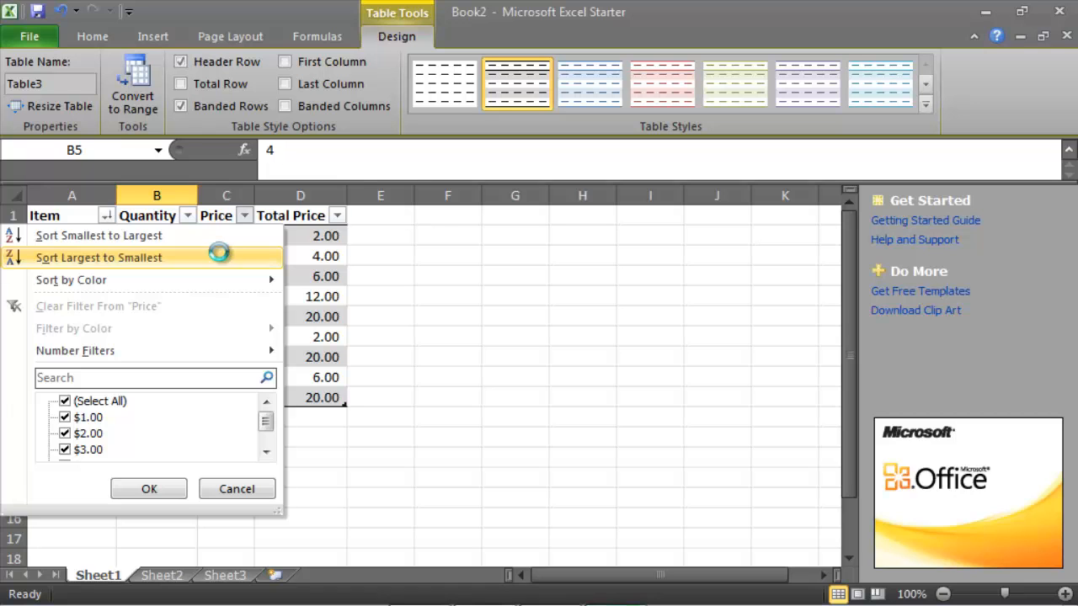
{"action": "left_click", "coordinate": [241, 238]}
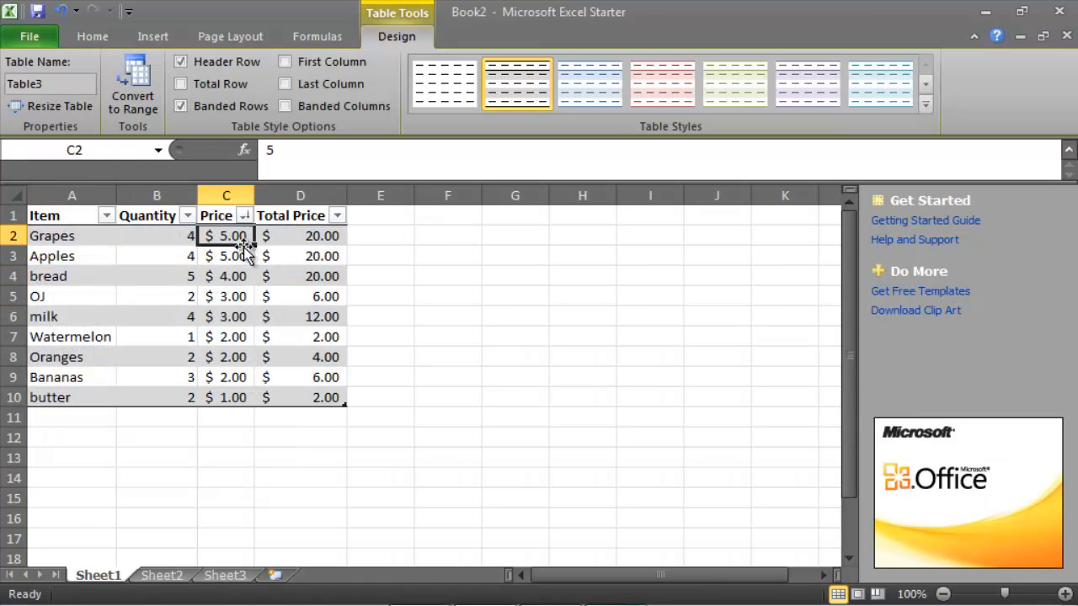
{"action": "left_click", "coordinate": [240, 256]}
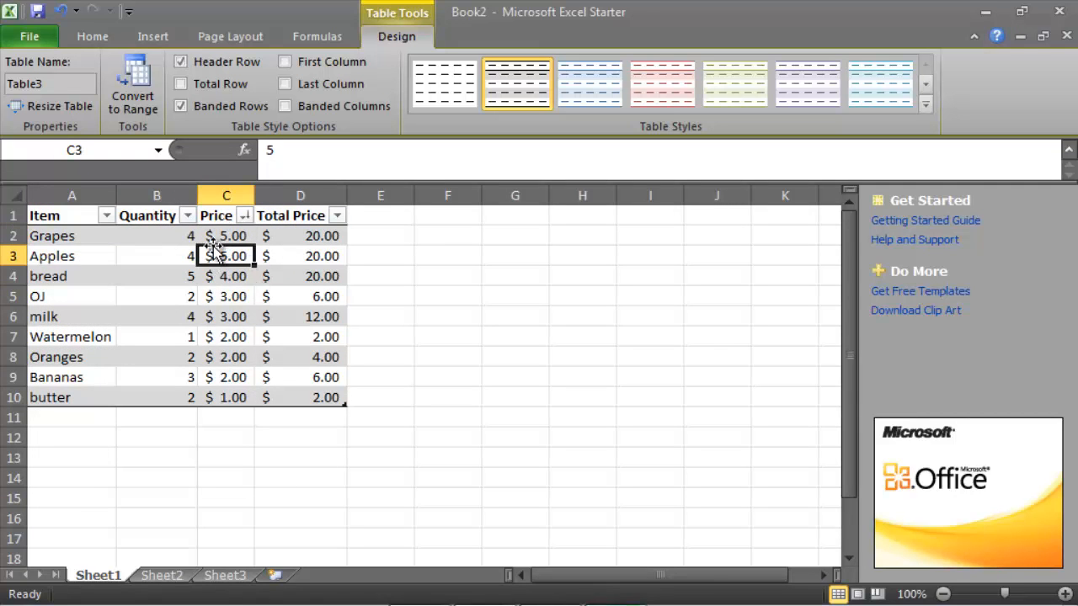
{"action": "key", "text": "Down"}
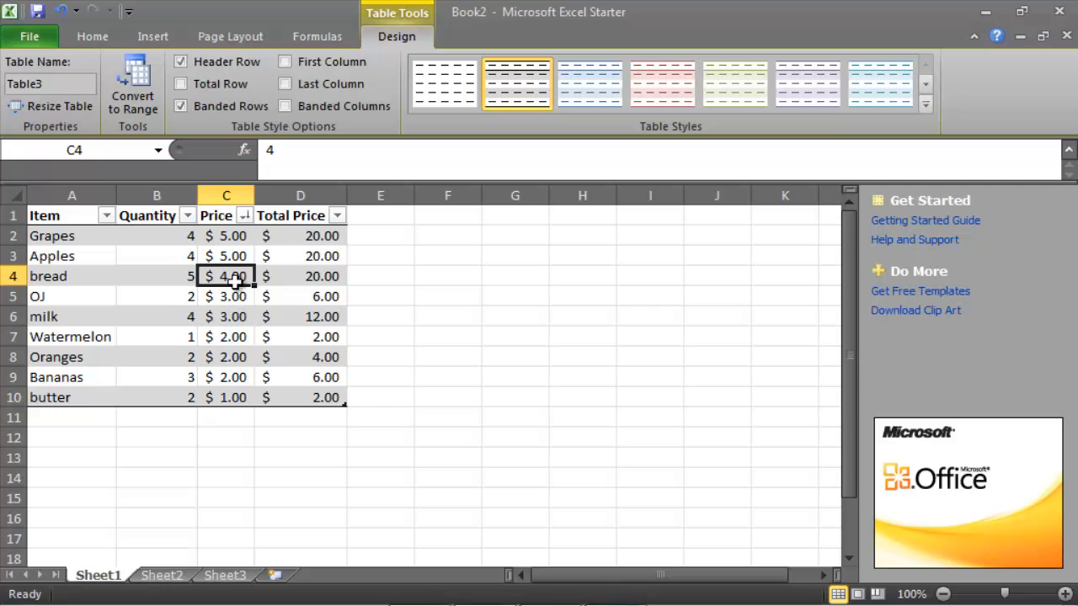
Sort the table by the Total Price column from largest to smallest and look over the highest totals
{"action": "left_click", "coordinate": [337, 215]}
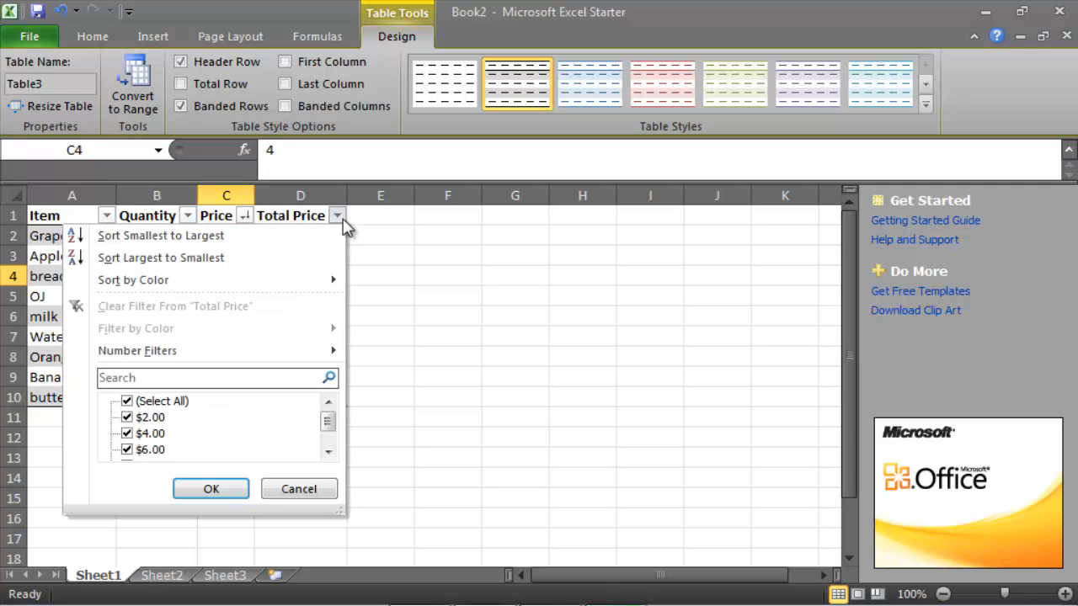
{"action": "left_click", "coordinate": [315, 257]}
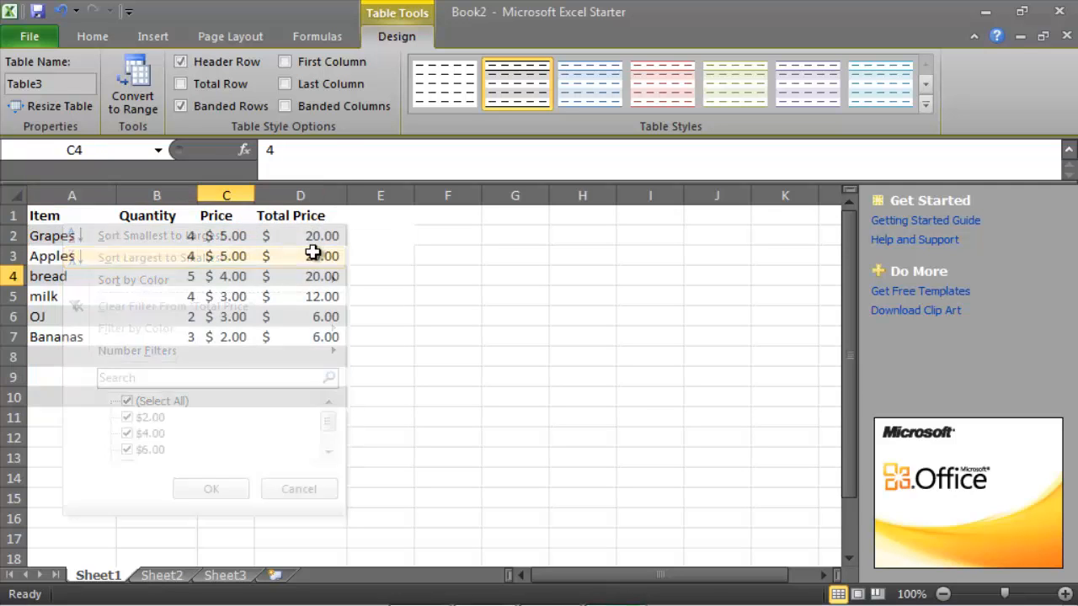
{"action": "left_click", "coordinate": [333, 242]}
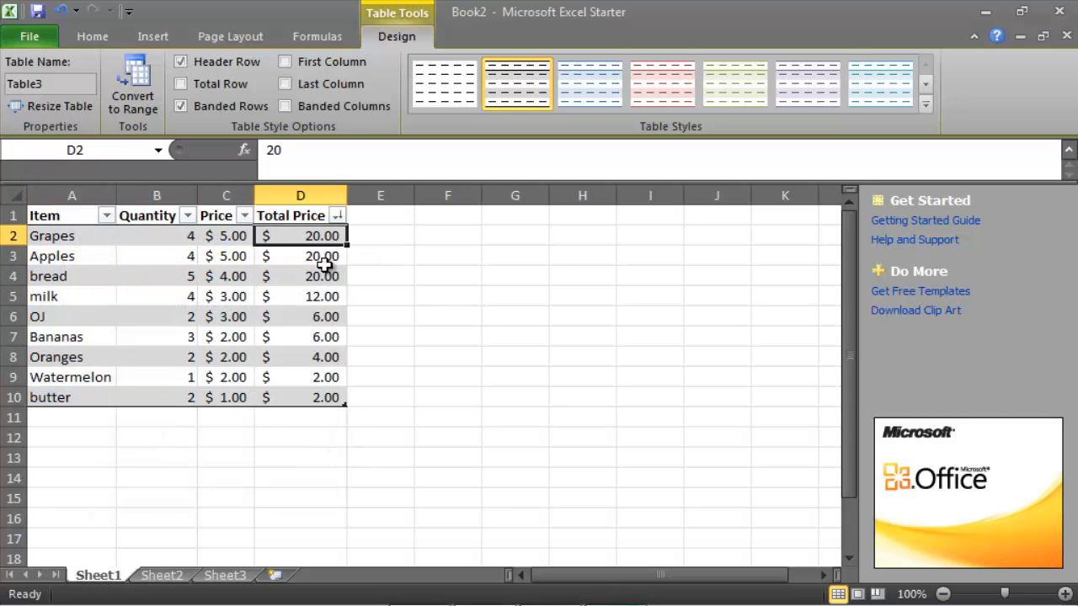
{"action": "left_click", "coordinate": [323, 271]}
{"action": "left_click", "coordinate": [315, 256]}
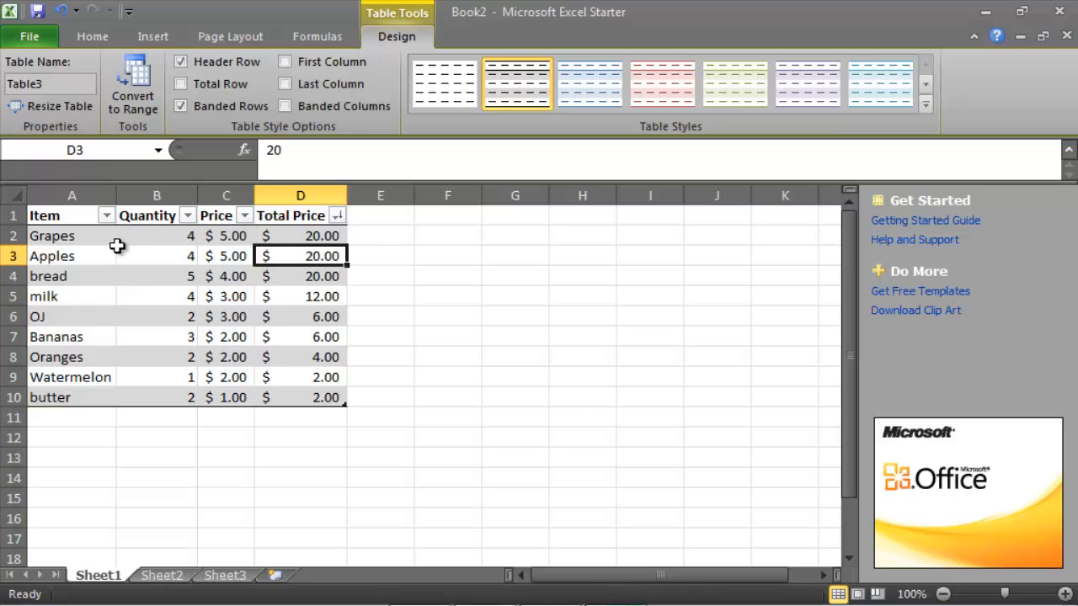
Filter the Item column with a text filter for entries that end with "s" and review the remaining items
{"action": "left_click", "coordinate": [106, 215]}
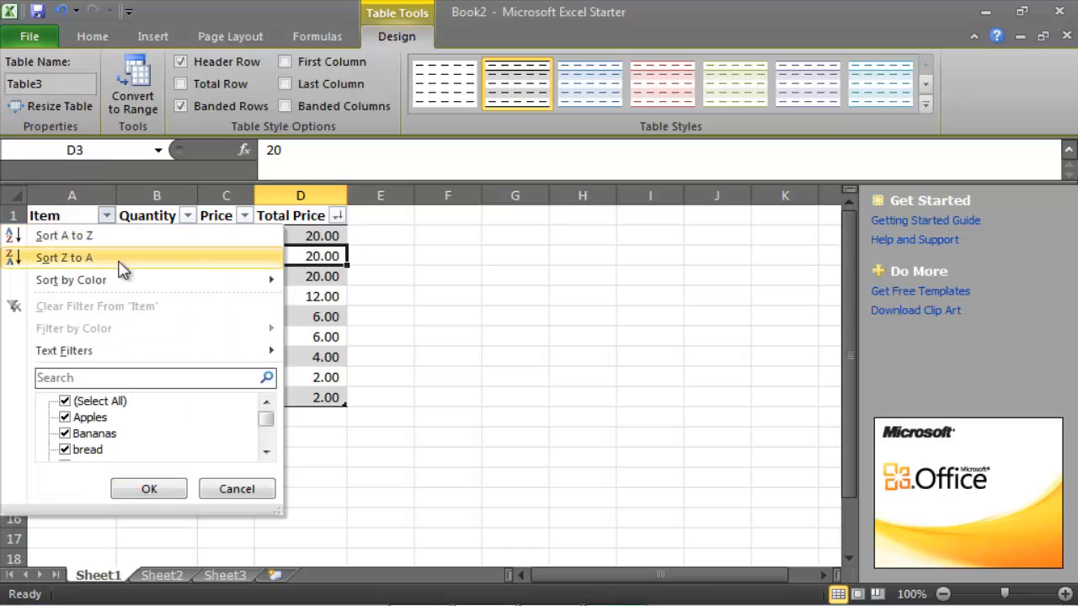
{"action": "mouse_move", "coordinate": [188, 351]}
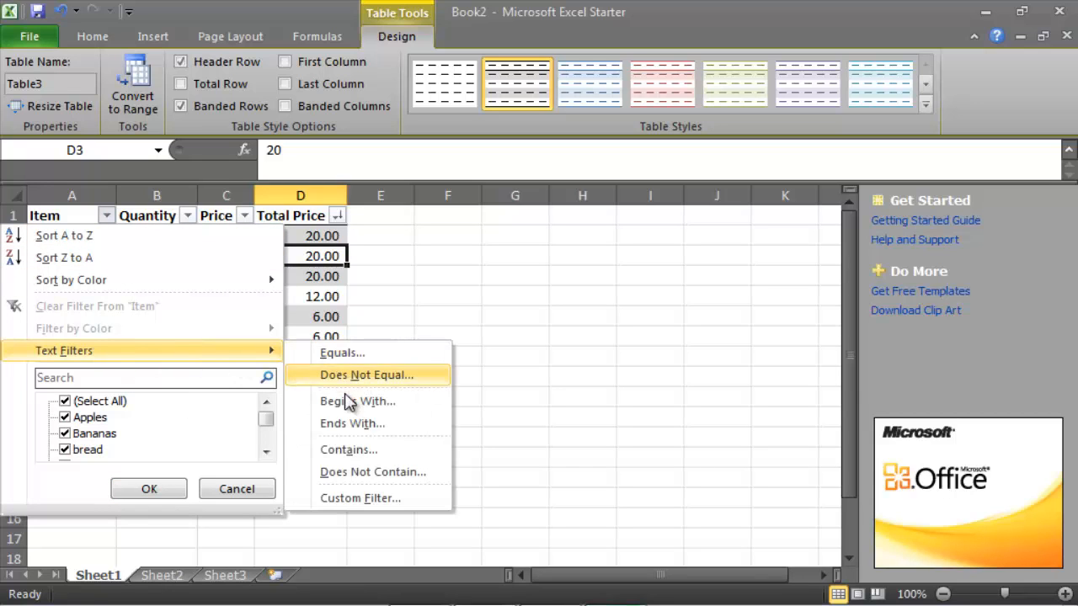
{"action": "left_click", "coordinate": [344, 430]}
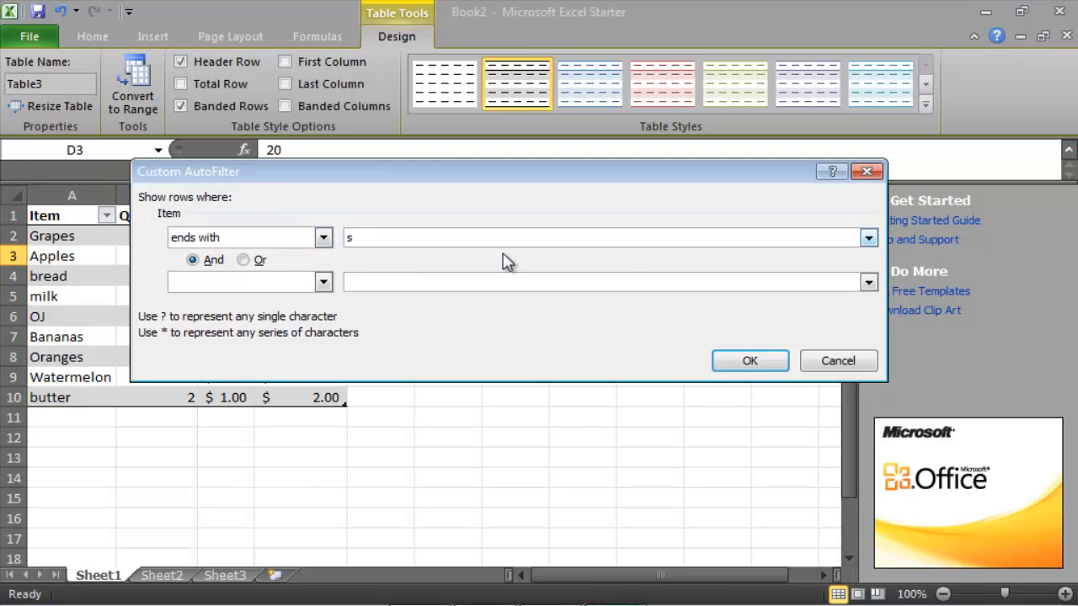
{"action": "left_click", "coordinate": [729, 361]}
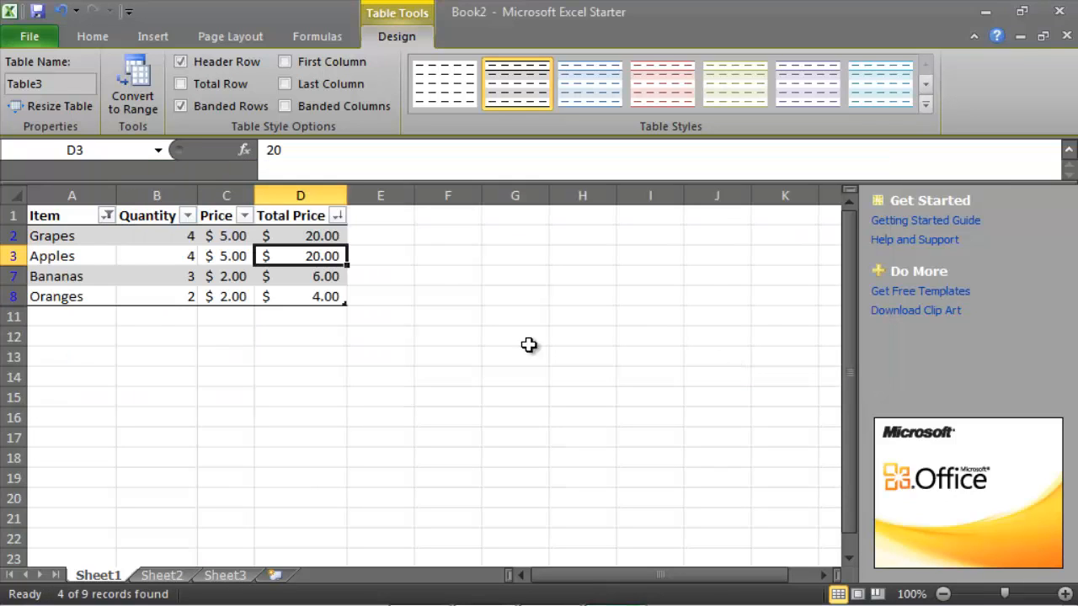
{"action": "left_click", "coordinate": [137, 330]}
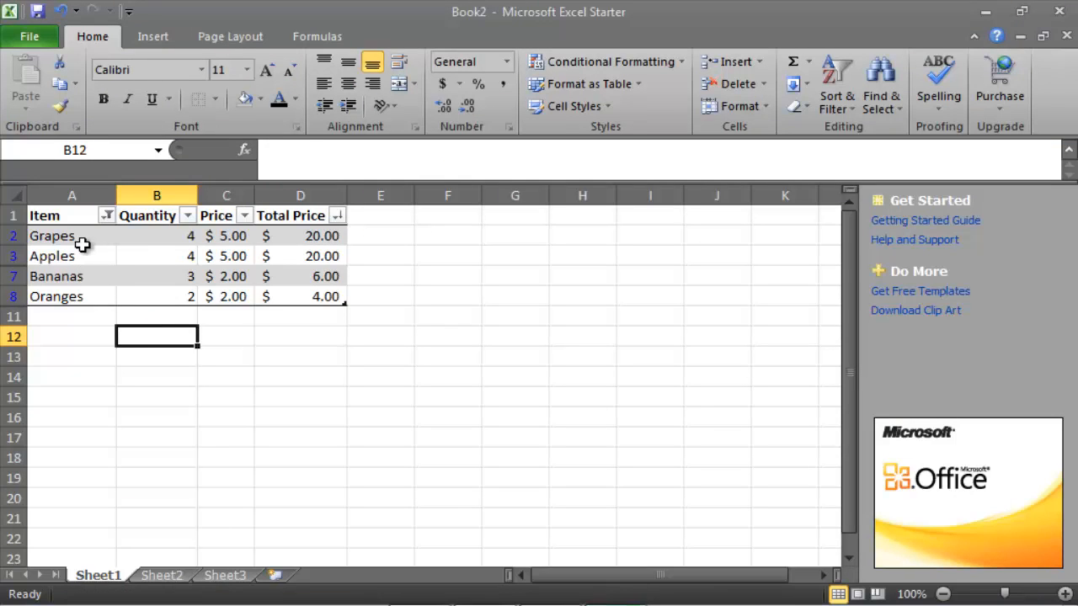
{"action": "left_click_drag", "start_coordinate": [84, 239], "coordinate": [82, 296]}
{"action": "left_click", "coordinate": [90, 325]}
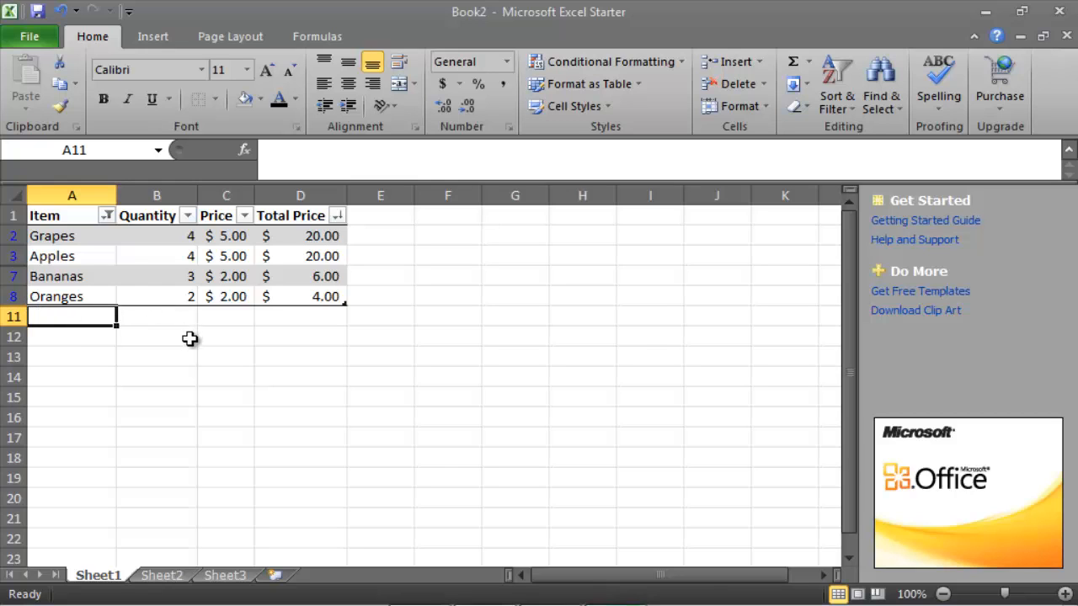
{"action": "left_click_drag", "start_coordinate": [97, 249], "coordinate": [95, 283]}
{"action": "left_click", "coordinate": [93, 295]}
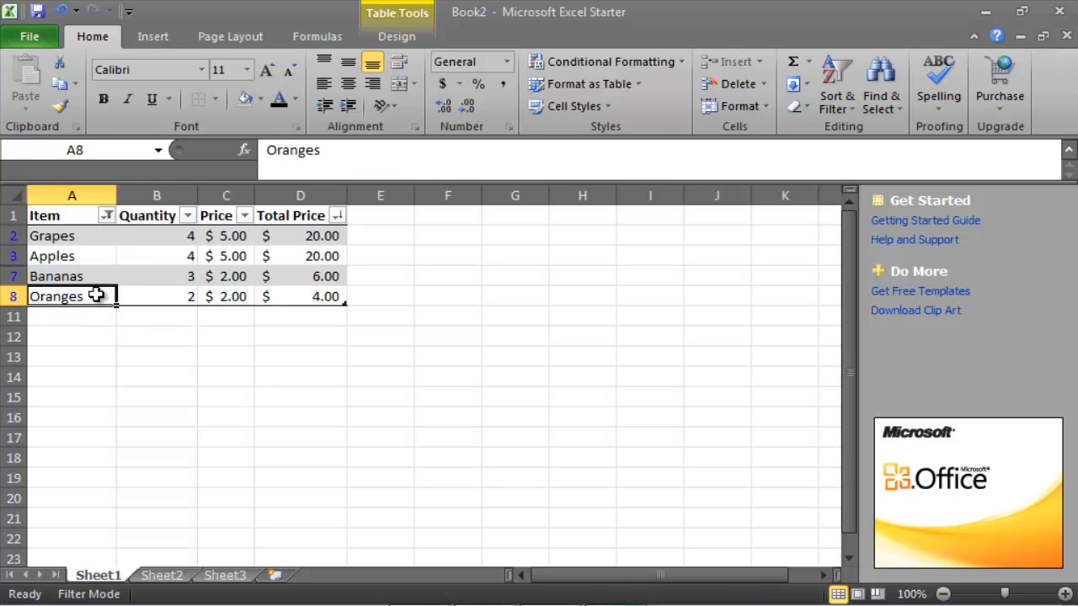
Clear the text filter from the Item column and look over the full list of grocery items
{"action": "left_click_drag", "start_coordinate": [82, 242], "coordinate": [95, 301]}
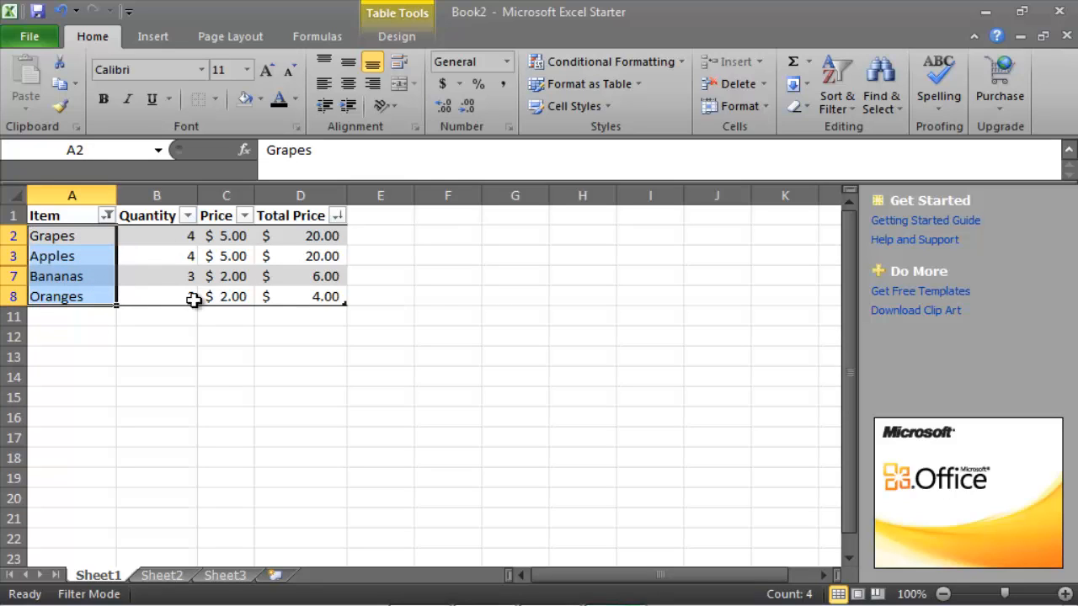
{"action": "left_click", "coordinate": [108, 216]}
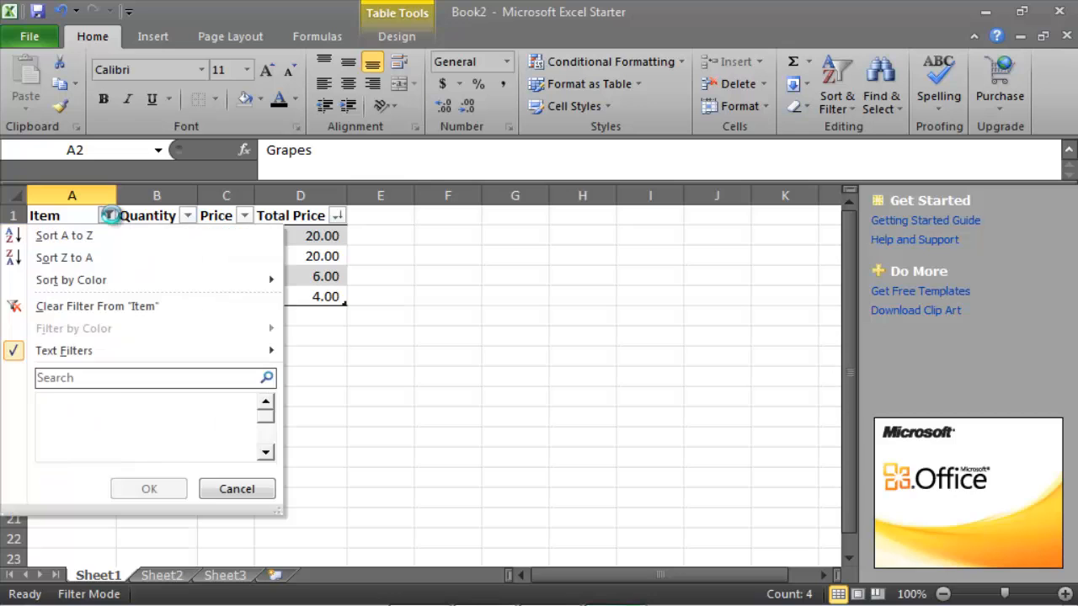
{"action": "left_click", "coordinate": [160, 308]}
{"action": "left_click", "coordinate": [314, 354]}
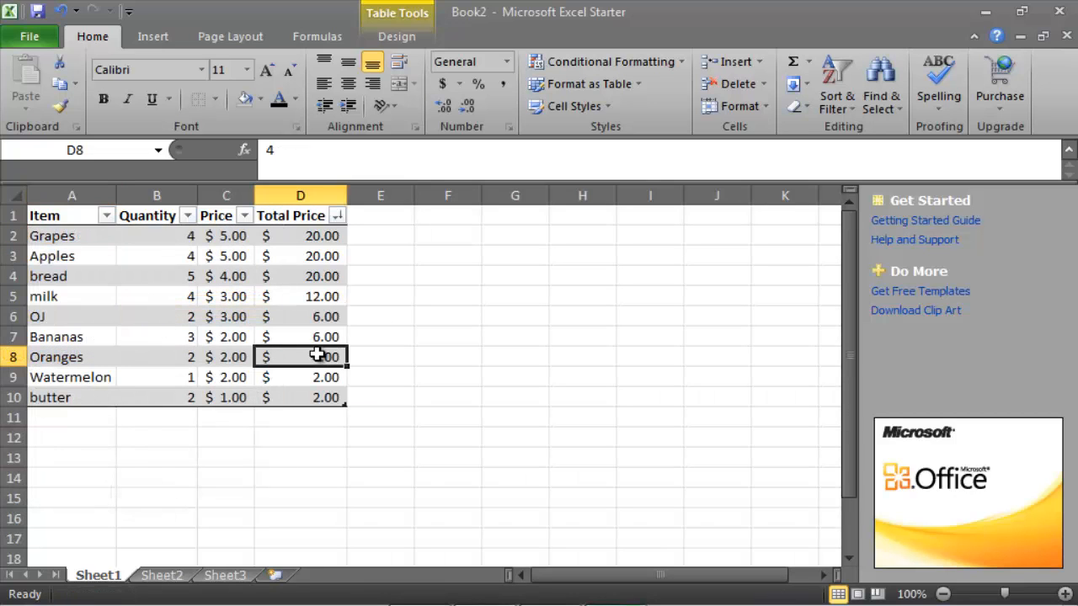
{"action": "left_click_drag", "start_coordinate": [84, 234], "coordinate": [93, 357]}
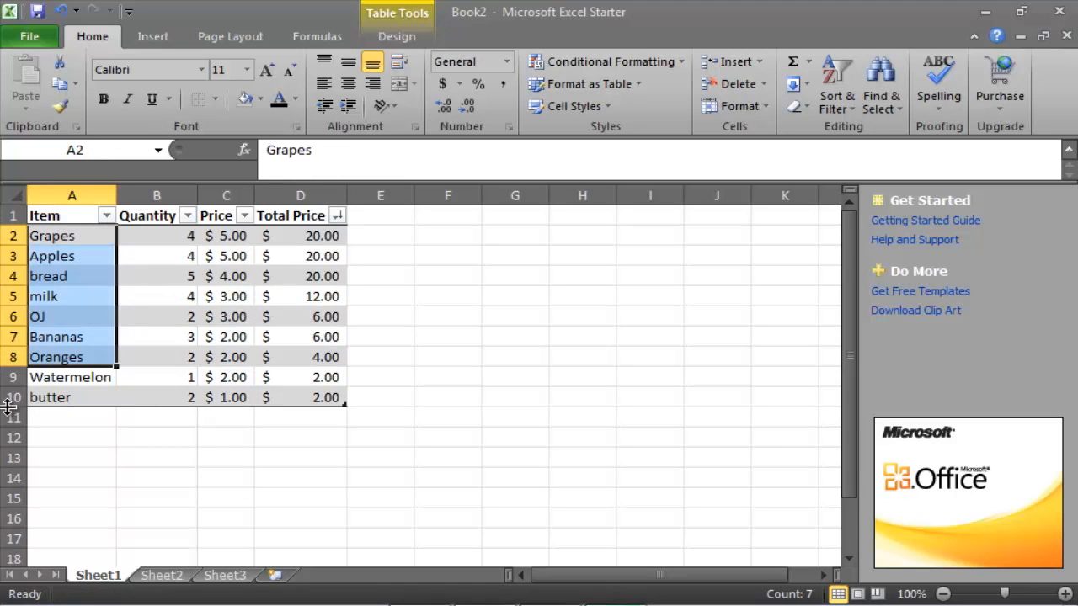
{"action": "left_click", "coordinate": [76, 421]}
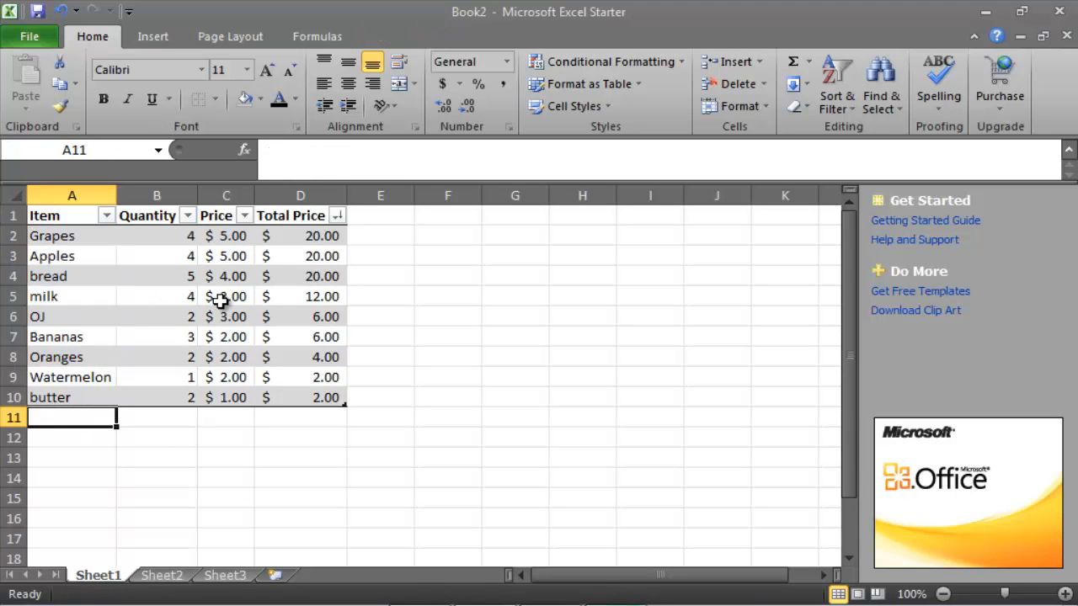
Filter the Total Price column so that only the $2.00 entries are shown
{"action": "left_click", "coordinate": [336, 216]}
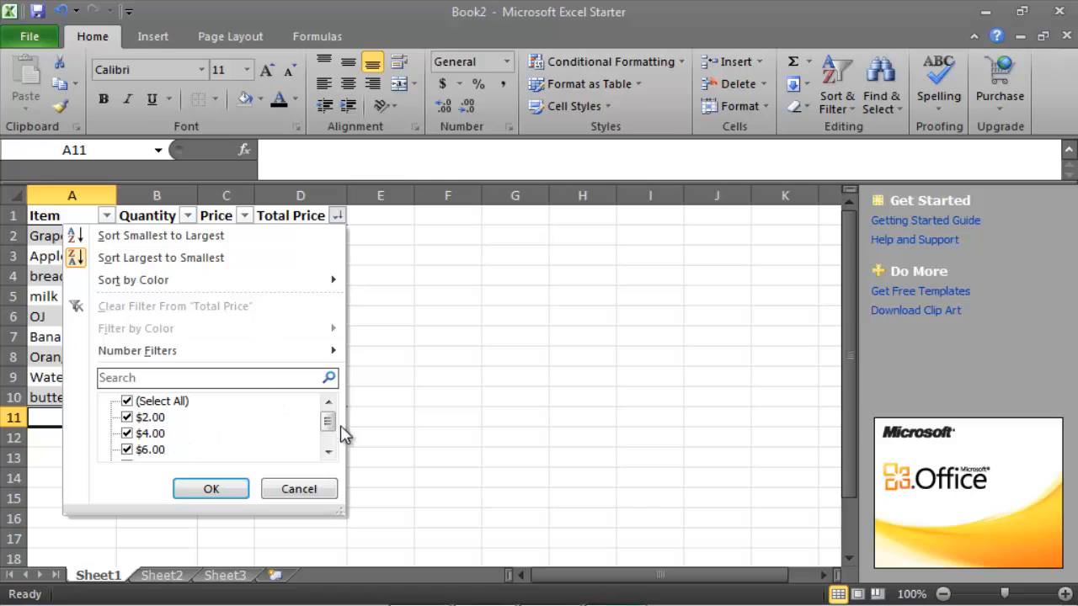
{"action": "left_click_drag", "start_coordinate": [333, 432], "coordinate": [332, 433]}
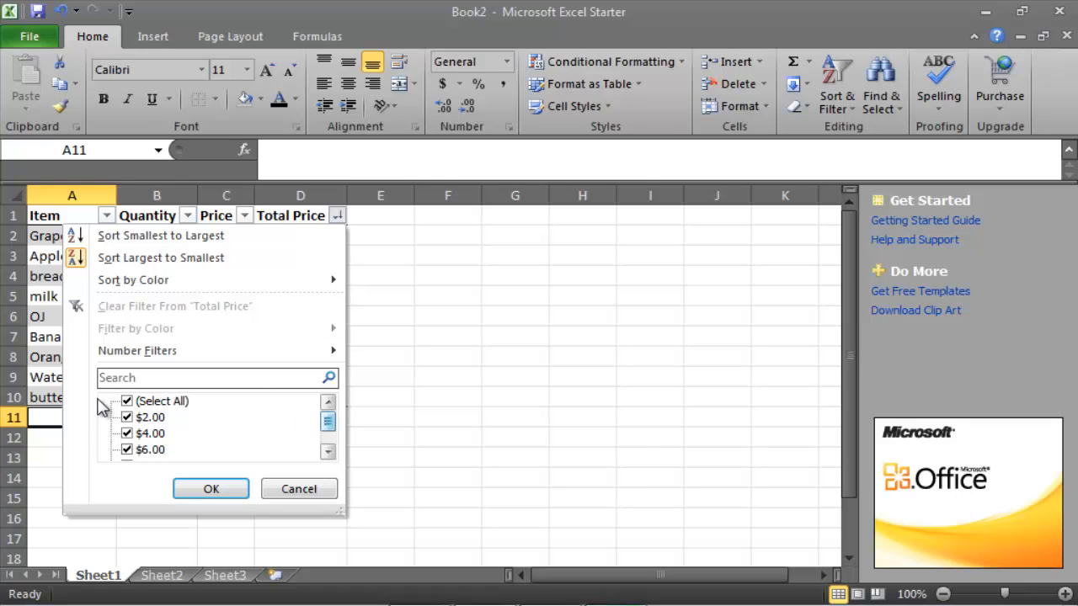
{"action": "left_click", "coordinate": [127, 402]}
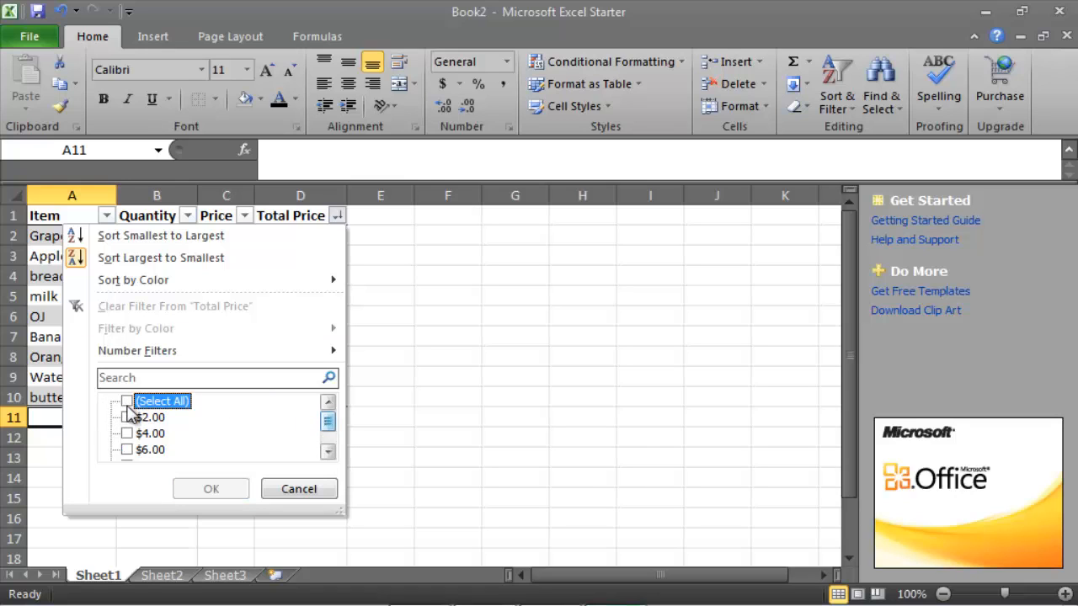
{"action": "left_click", "coordinate": [127, 417]}
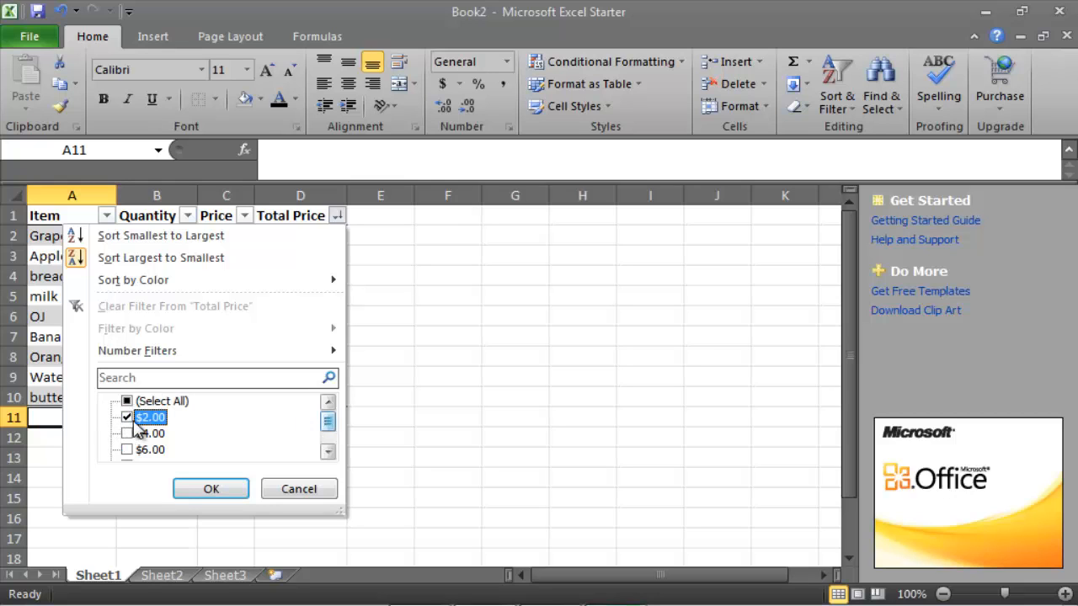
{"action": "left_click", "coordinate": [206, 491]}
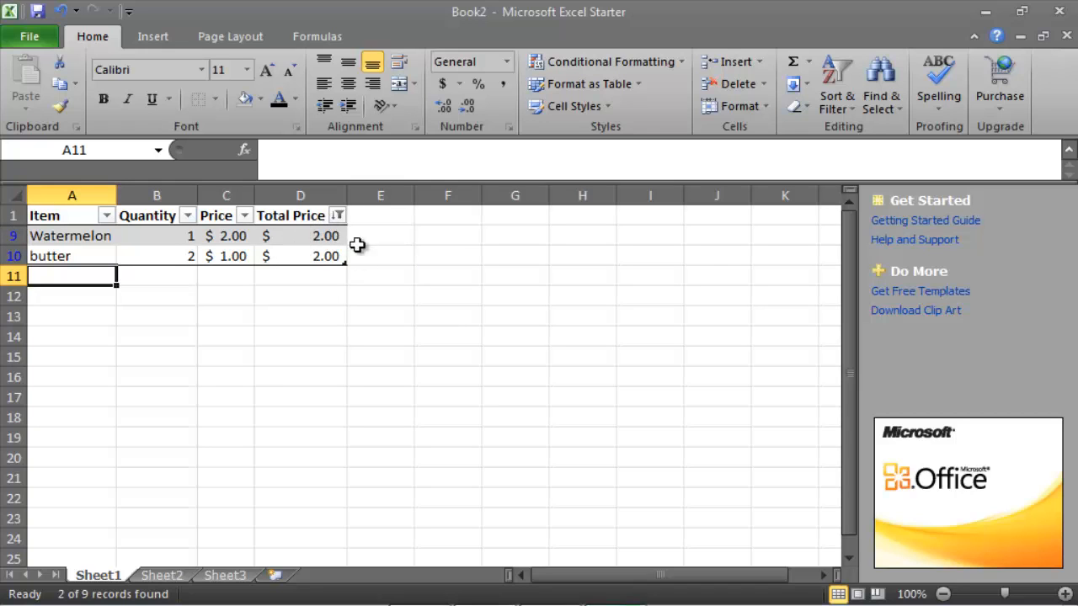
Clear the $2.00 filter from the Total Price column
{"action": "left_click", "coordinate": [337, 215]}
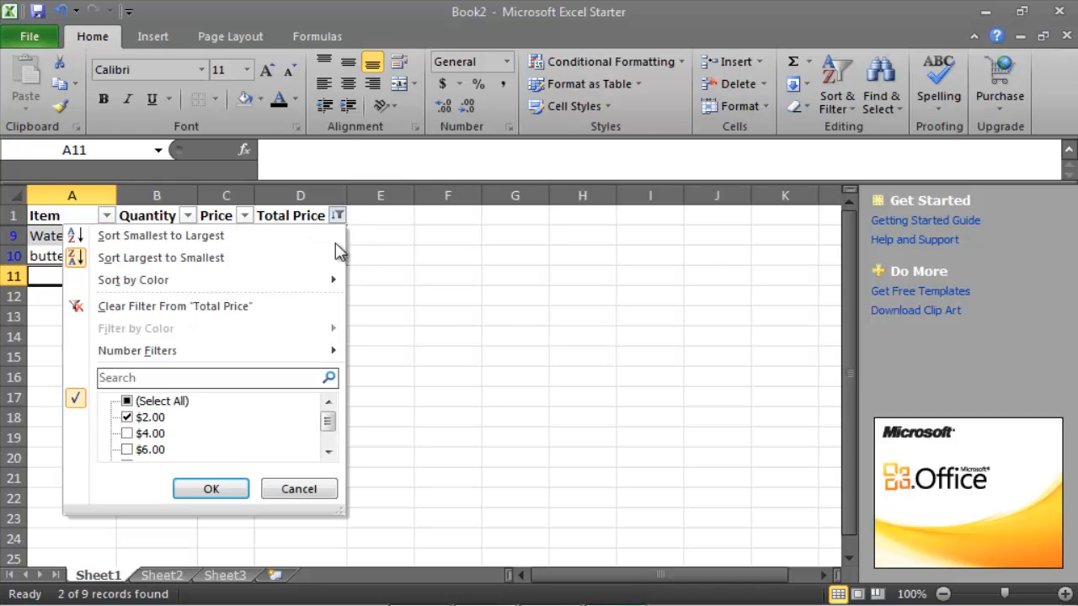
{"action": "left_click", "coordinate": [225, 306]}
{"action": "left_click", "coordinate": [442, 357]}
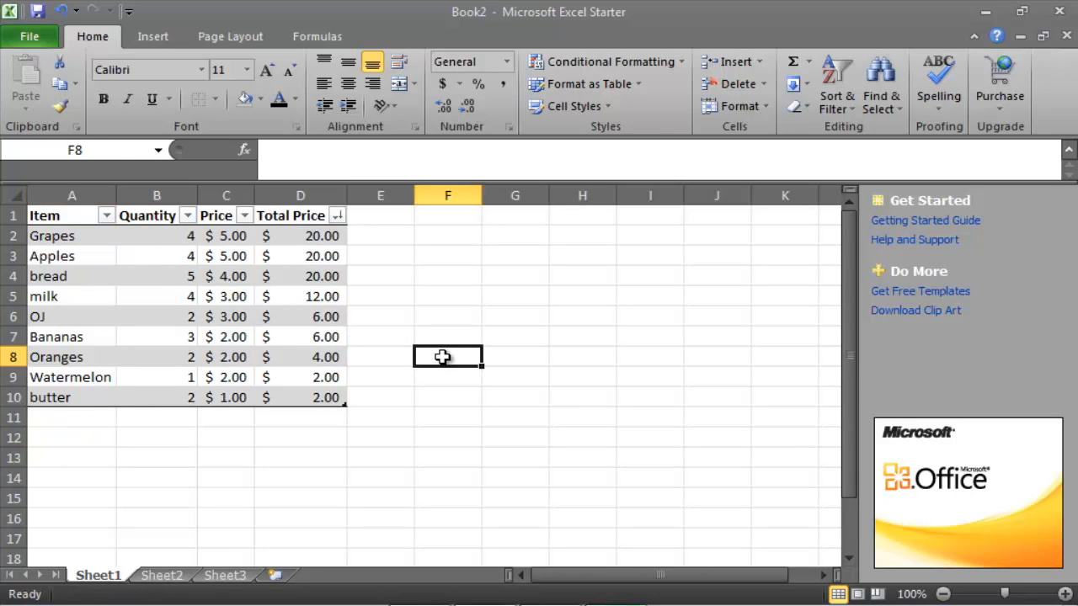
Filter the Total Price column with a number filter for values greater than 4 and review the remaining totals
{"action": "left_click", "coordinate": [337, 217]}
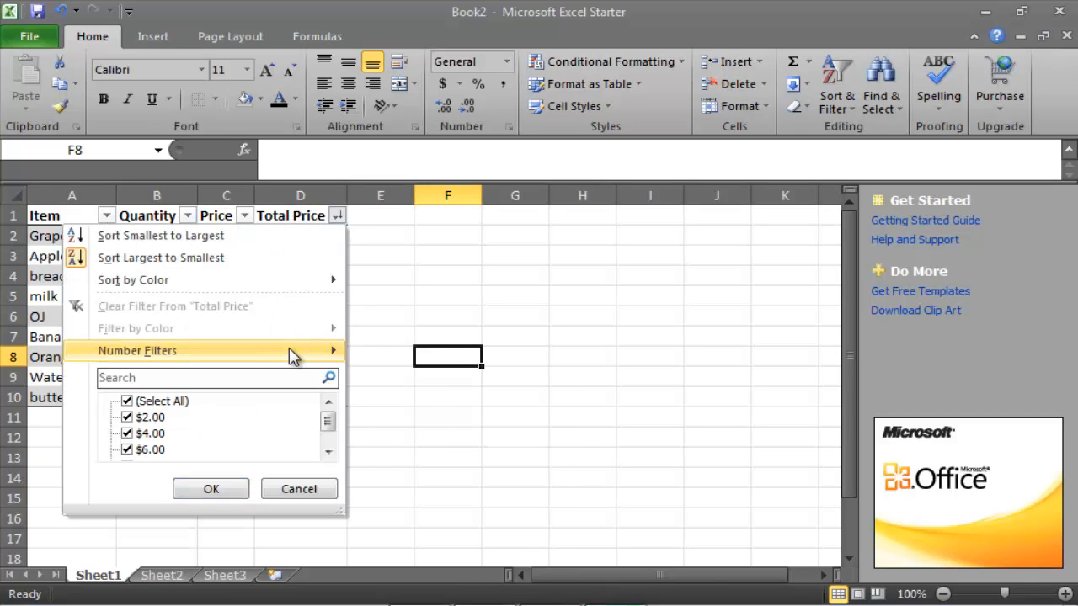
{"action": "mouse_move", "coordinate": [294, 353]}
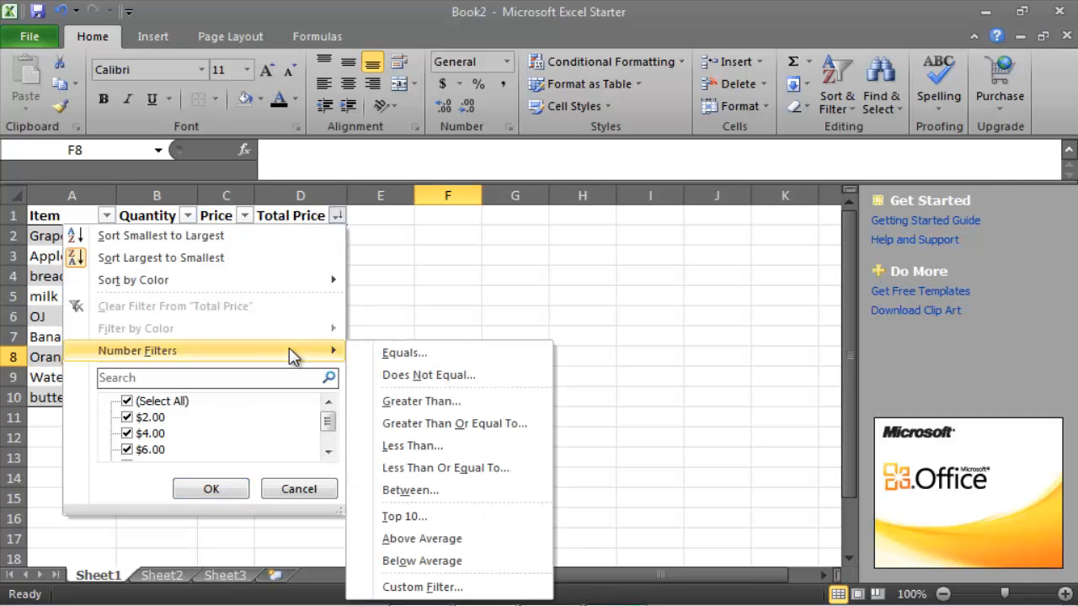
{"action": "left_click", "coordinate": [420, 402]}
{"action": "type", "text": "4"}
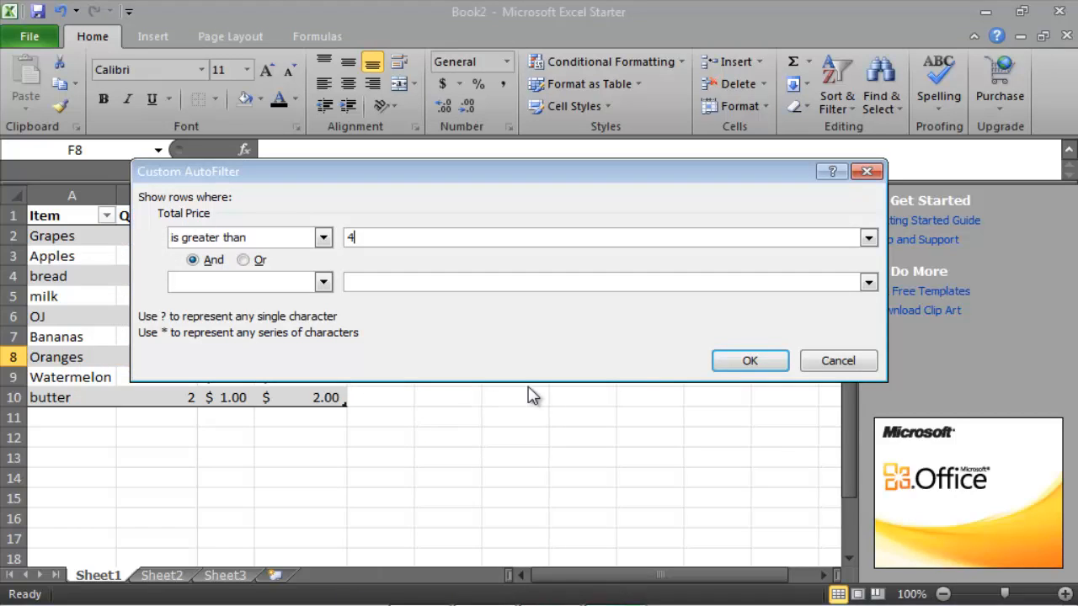
{"action": "left_click", "coordinate": [726, 364]}
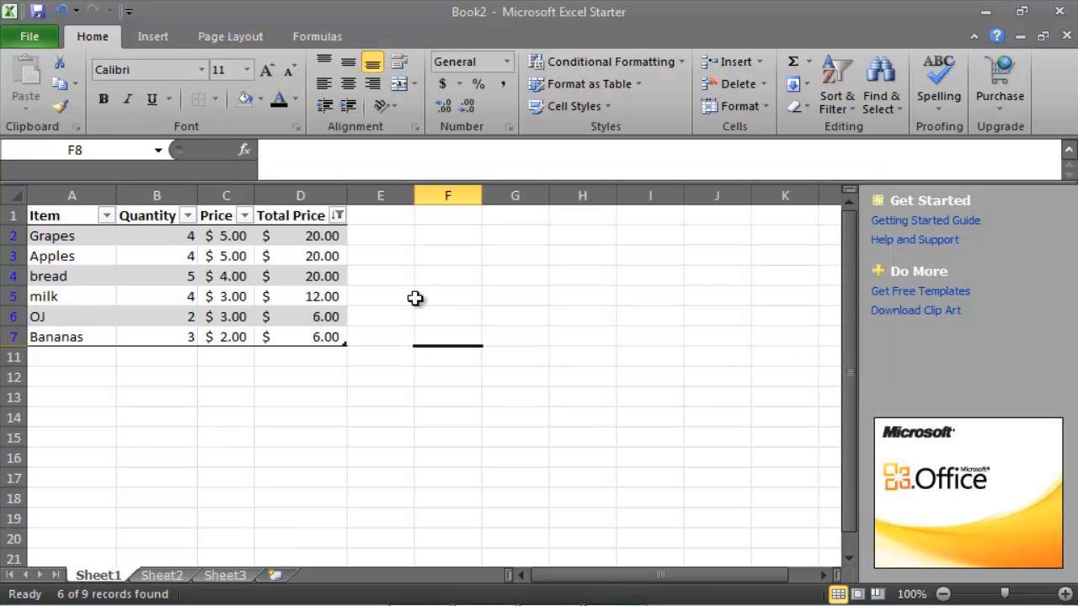
{"action": "left_click_drag", "start_coordinate": [318, 239], "coordinate": [325, 342]}
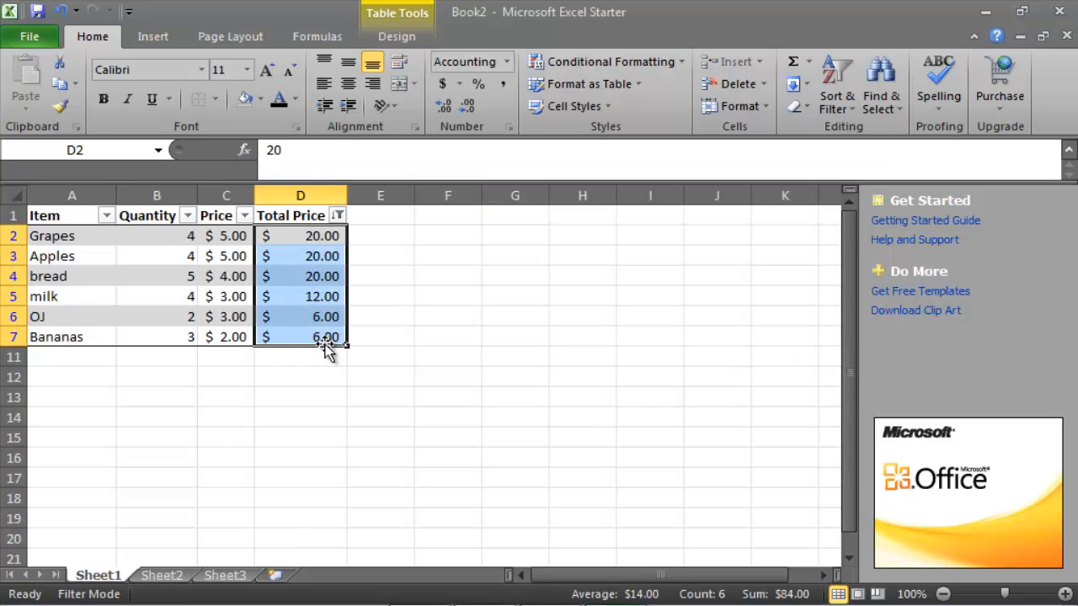
Clear the greater-than number filter from the Total Price column
{"action": "left_click", "coordinate": [337, 215]}
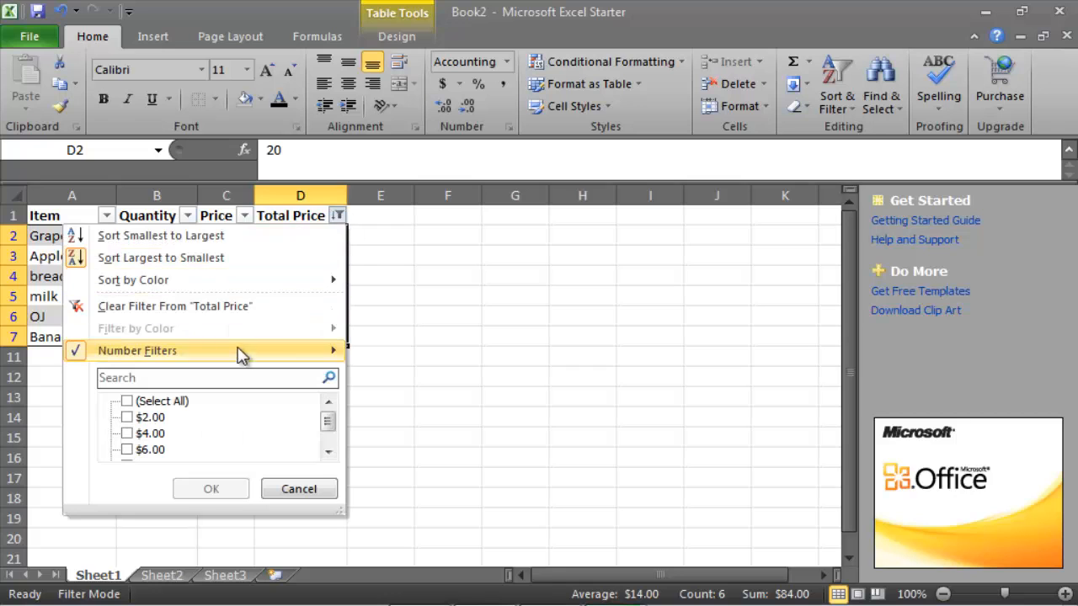
{"action": "mouse_move", "coordinate": [241, 355]}
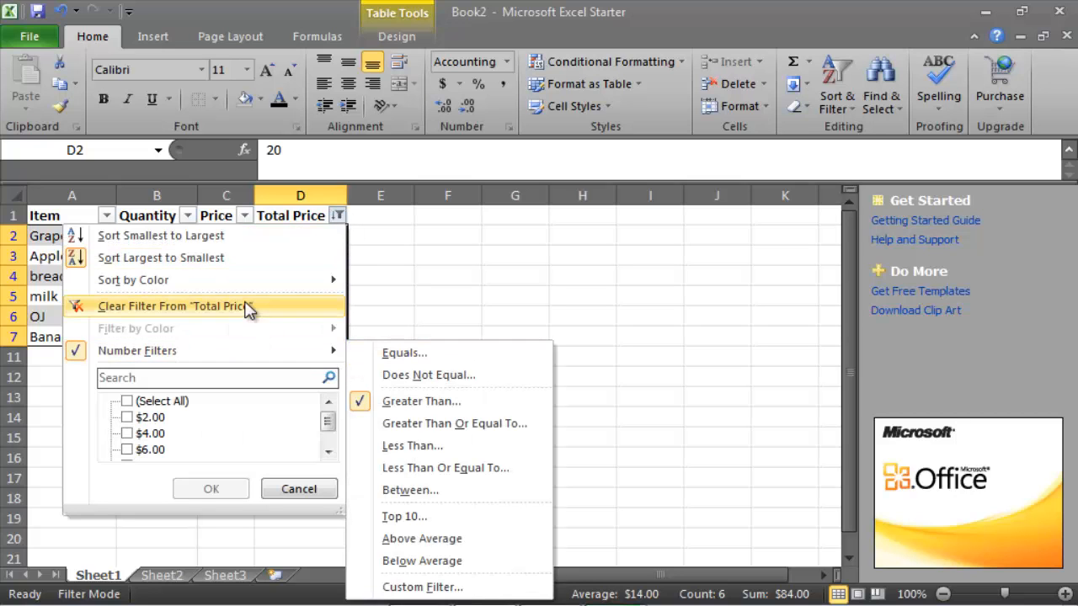
{"action": "left_click", "coordinate": [307, 306]}
{"action": "left_click", "coordinate": [378, 298]}
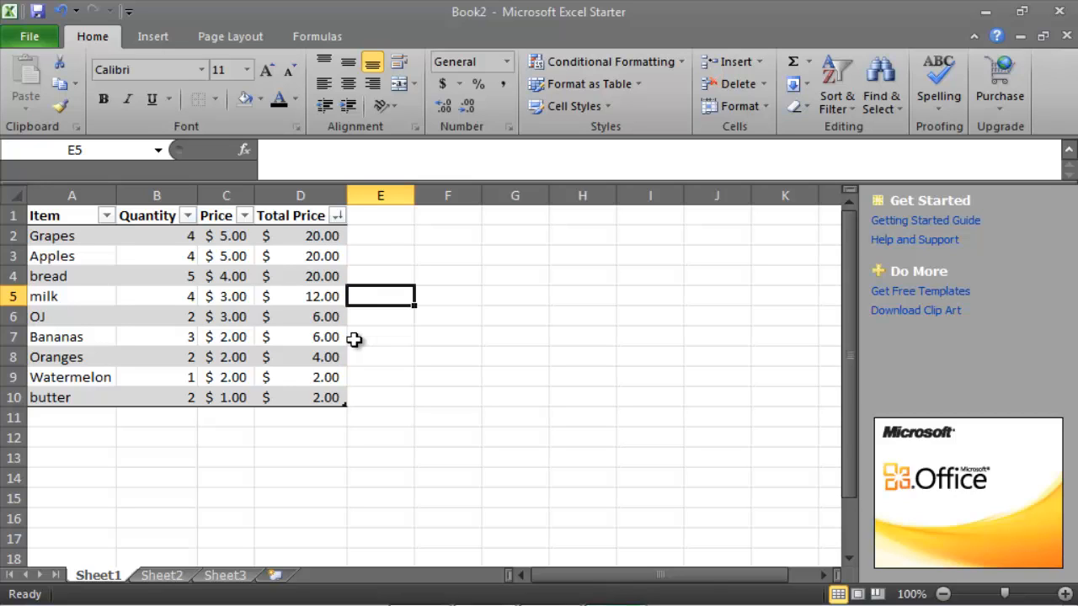
{"action": "left_click_drag", "start_coordinate": [311, 399], "coordinate": [62, 187]}
{"action": "left_click", "coordinate": [462, 294]}
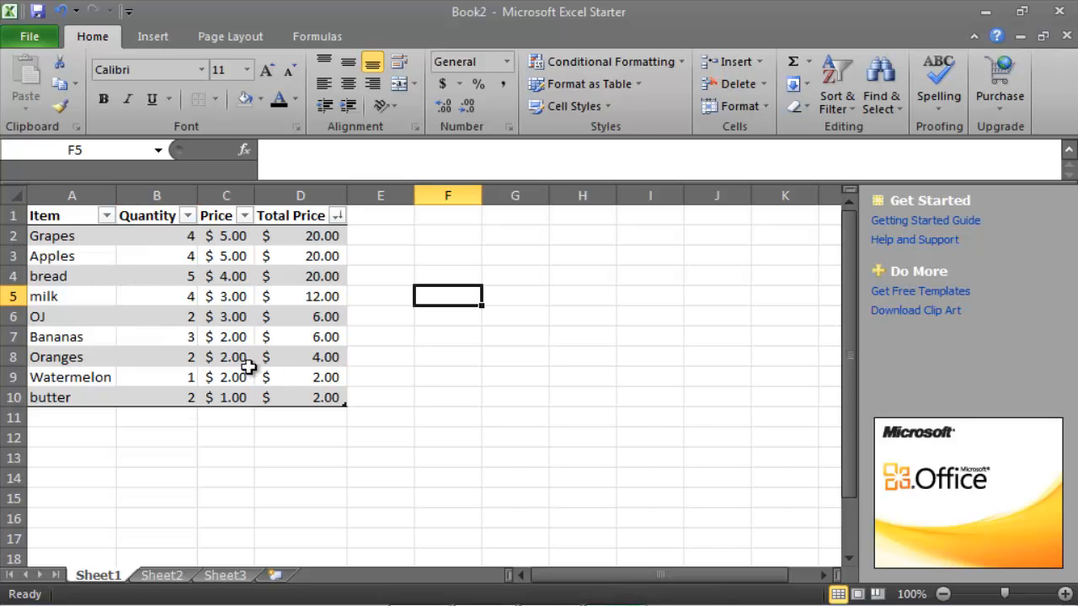
{"action": "left_click_drag", "start_coordinate": [329, 396], "coordinate": [73, 216]}
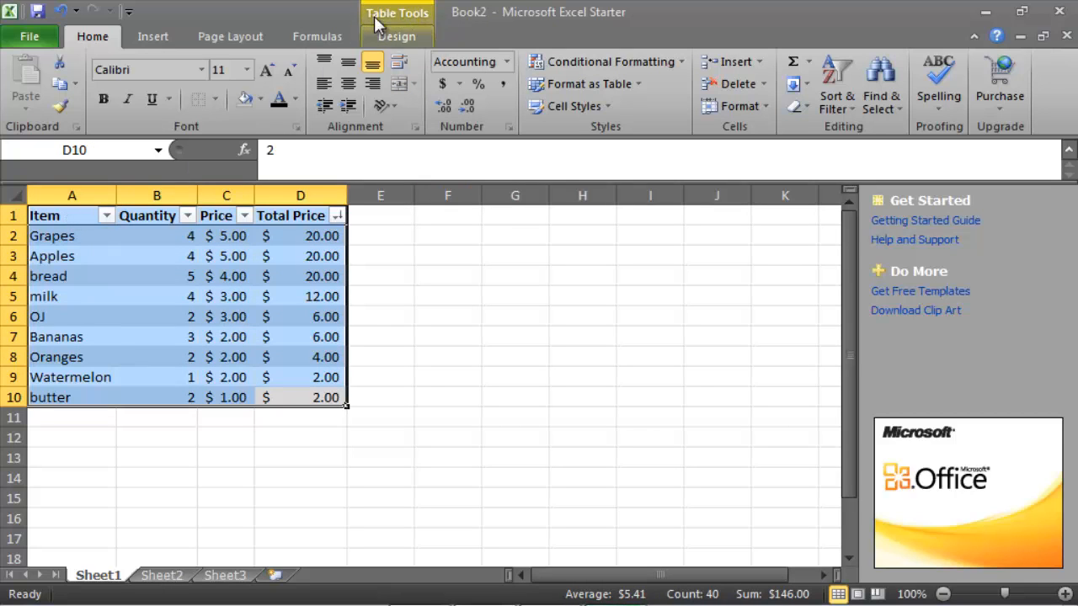
{"action": "left_click", "coordinate": [446, 295]}
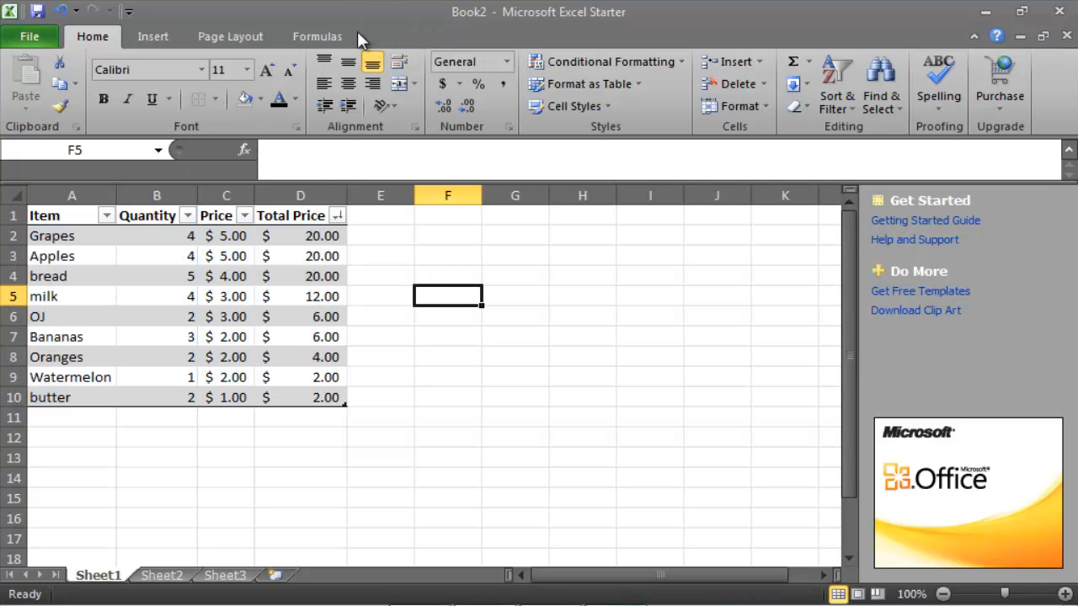
Convert the whole grocery table (A1:D10) to a normal range and check its header cells for filter arrows
{"action": "left_click_drag", "start_coordinate": [305, 397], "coordinate": [50, 216]}
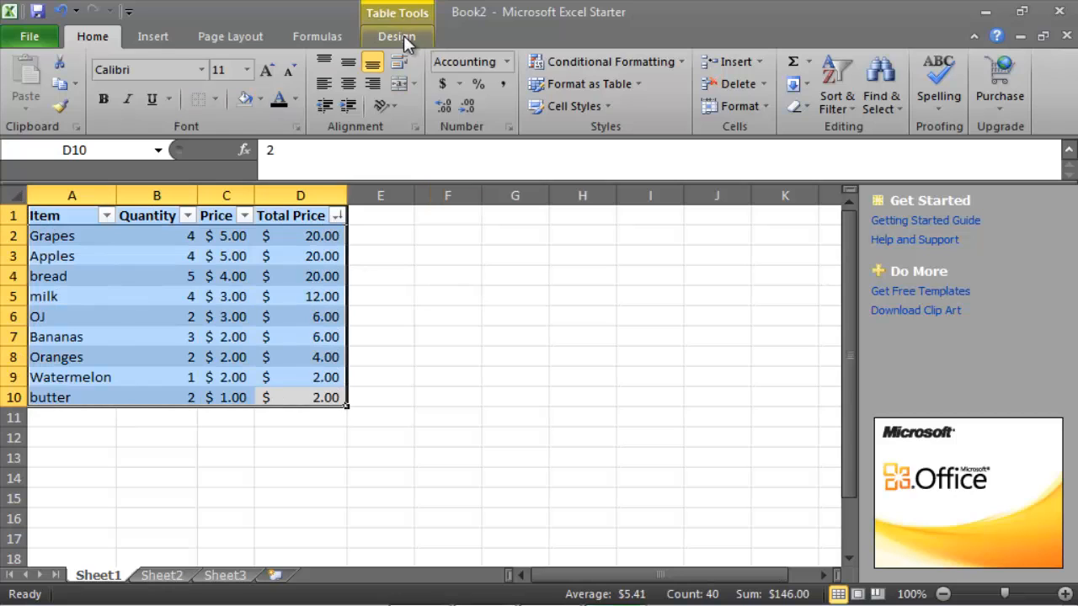
{"action": "left_click", "coordinate": [403, 35]}
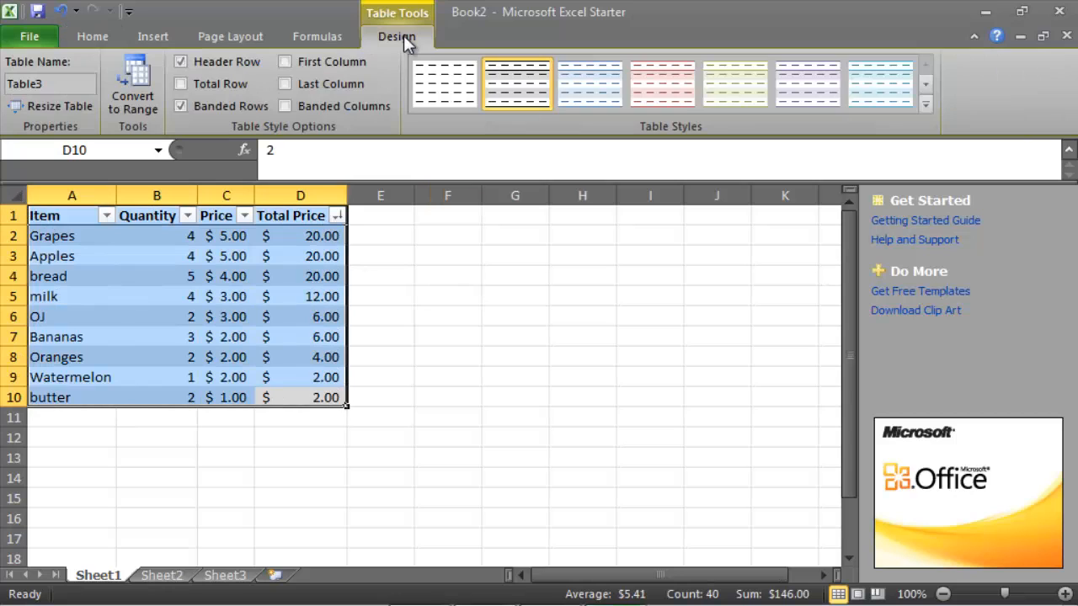
{"action": "left_click", "coordinate": [142, 103]}
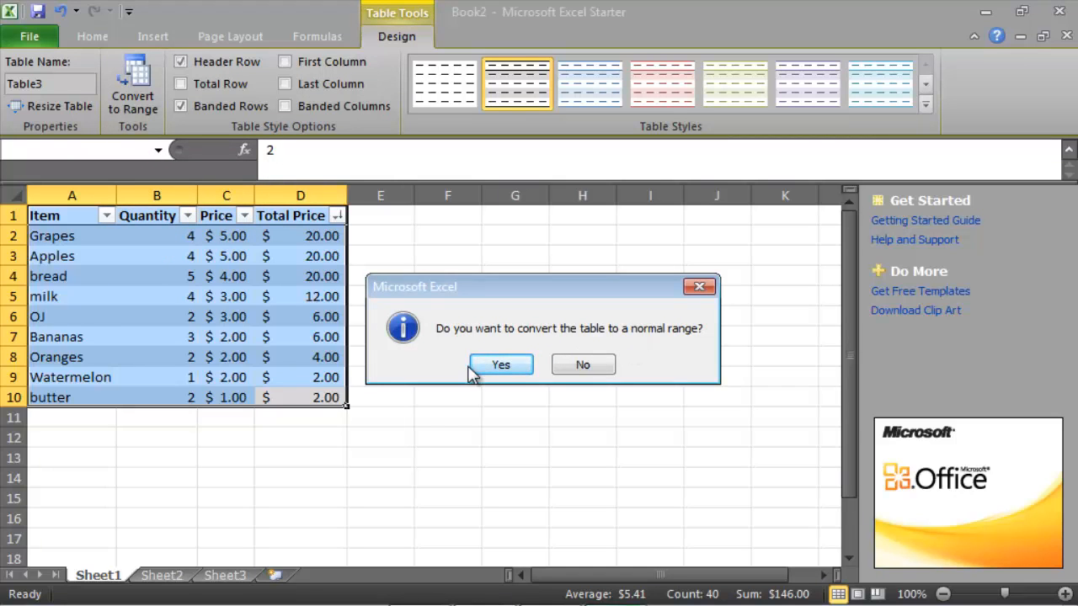
{"action": "left_click", "coordinate": [502, 365]}
{"action": "left_click", "coordinate": [425, 312]}
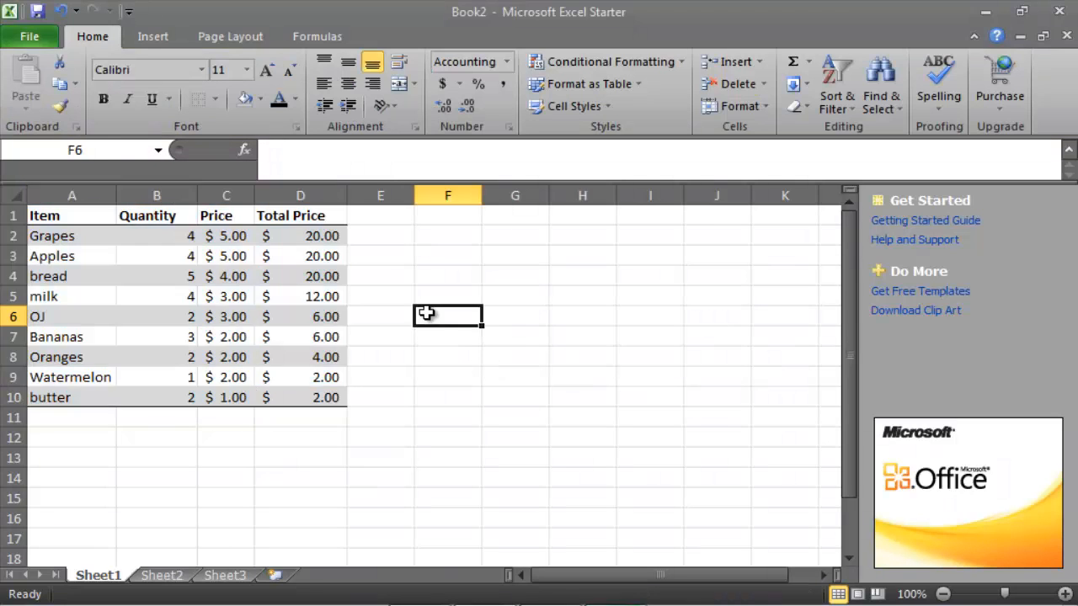
{"action": "left_click", "coordinate": [106, 217]}
{"action": "left_click", "coordinate": [194, 220]}
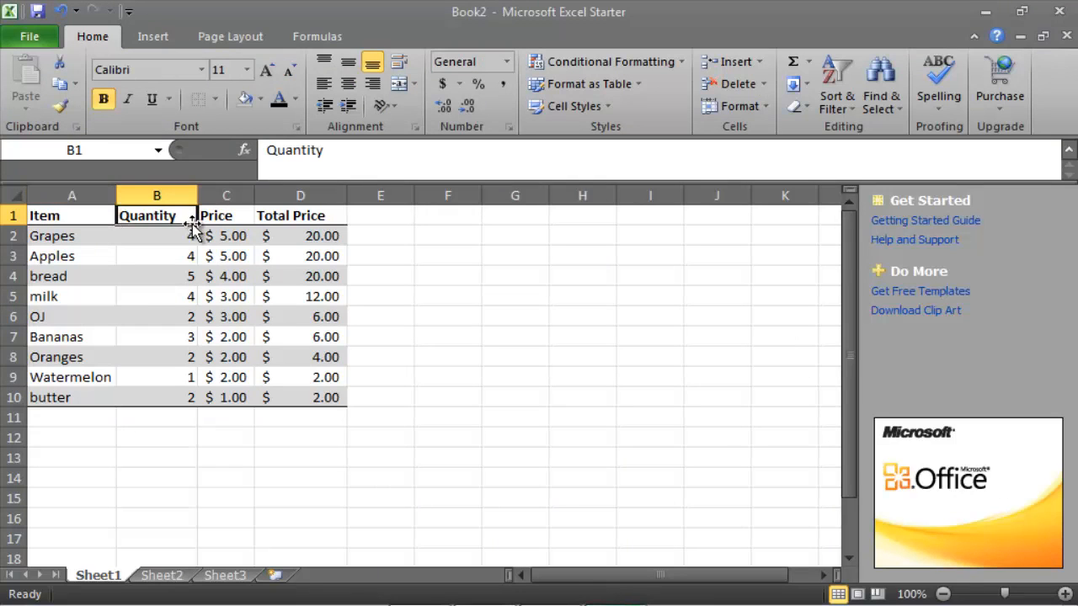
{"action": "left_click", "coordinate": [246, 222]}
{"action": "left_click", "coordinate": [450, 313]}
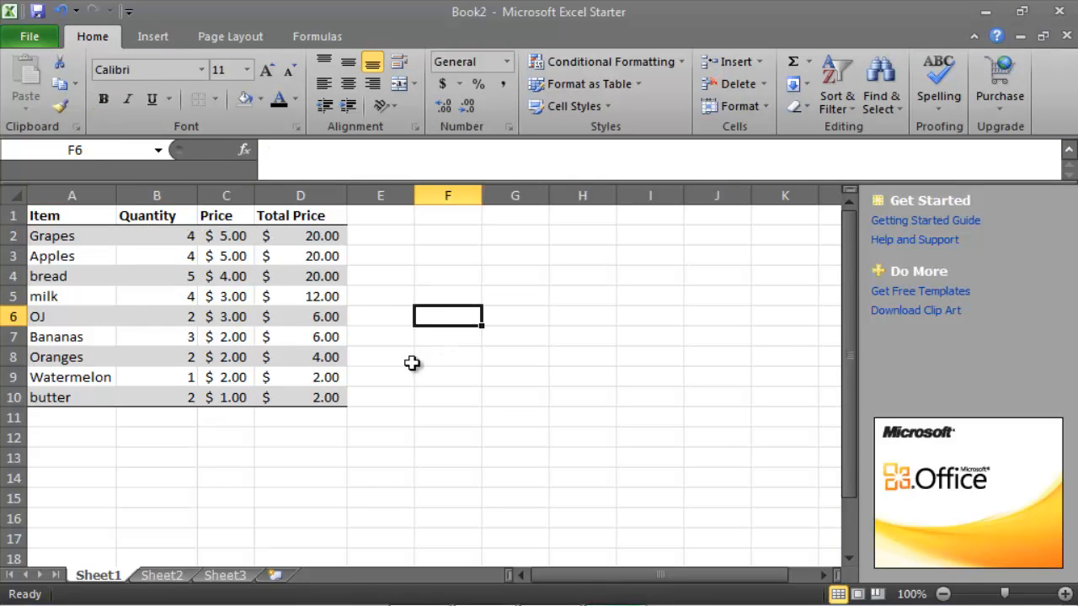
Remove all borders and the fill color from the grocery list range A1:D10
{"action": "left_click_drag", "start_coordinate": [334, 399], "coordinate": [60, 221]}
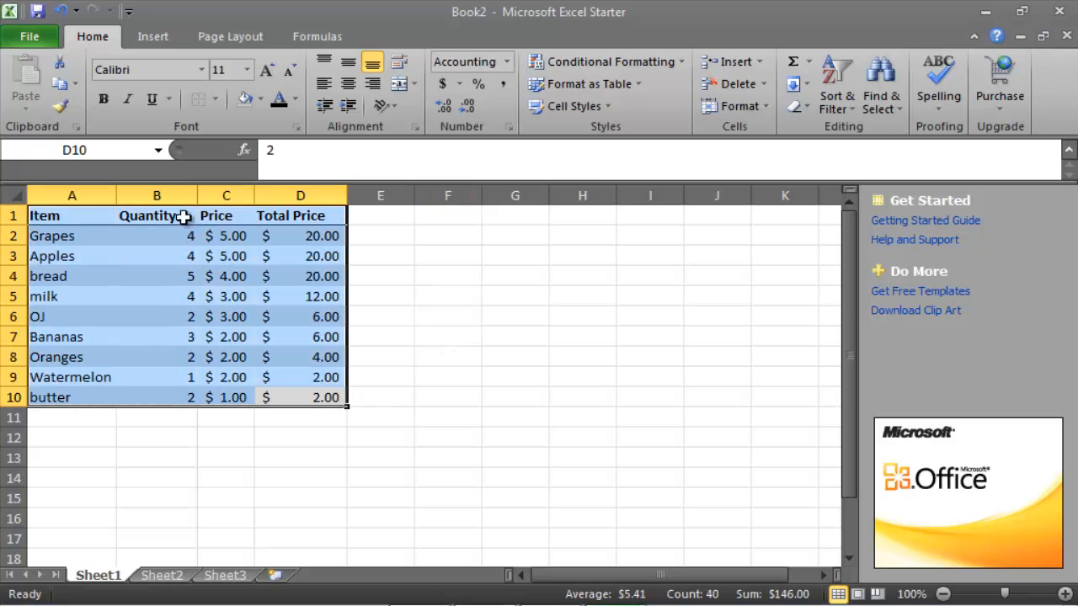
{"action": "left_click", "coordinate": [216, 99]}
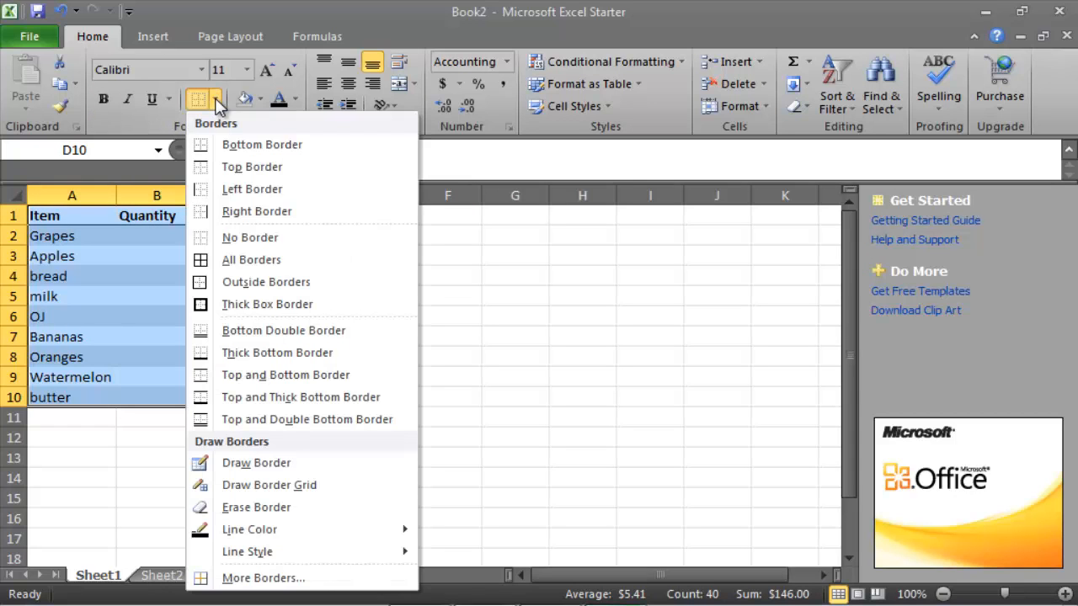
{"action": "left_click", "coordinate": [250, 235]}
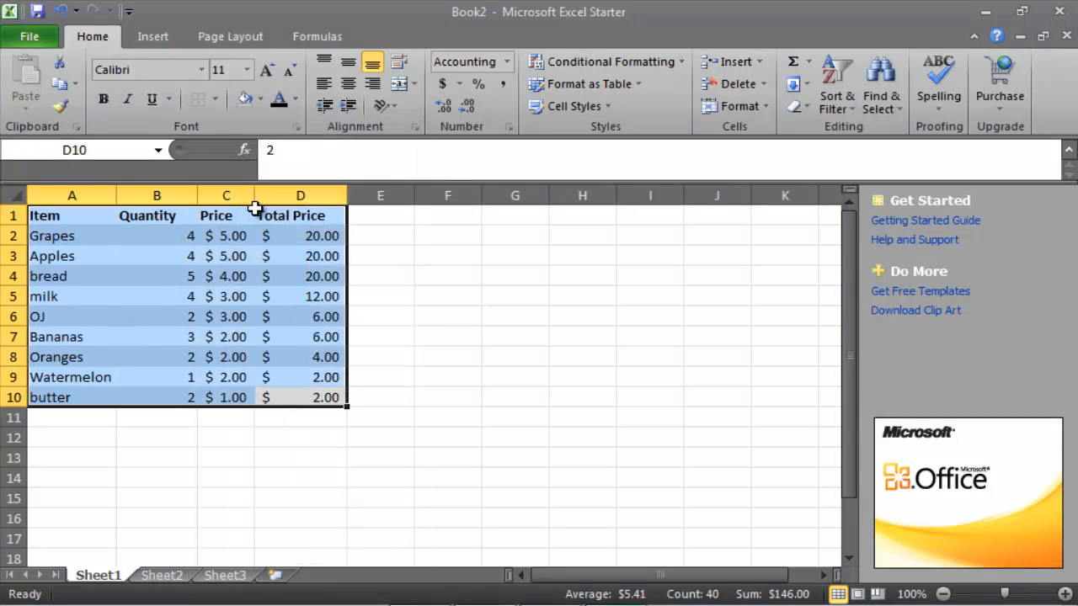
{"action": "left_click", "coordinate": [263, 99]}
{"action": "left_click", "coordinate": [282, 267]}
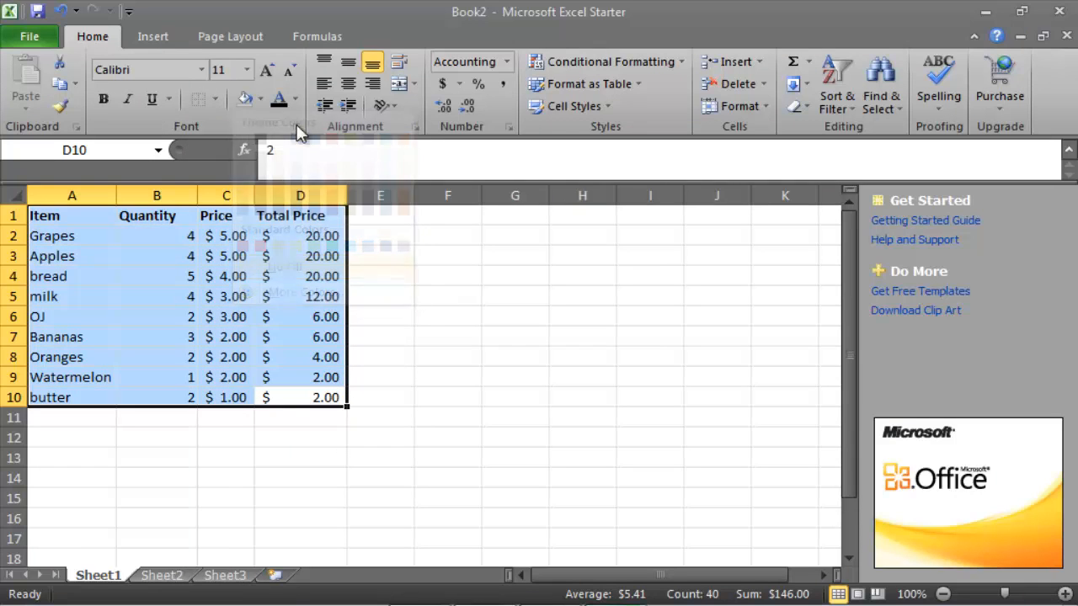
Reset the font color of the grocery list range A1:D10 and remove the bold formatting from its text
{"action": "left_click", "coordinate": [296, 100]}
{"action": "left_click", "coordinate": [319, 128]}
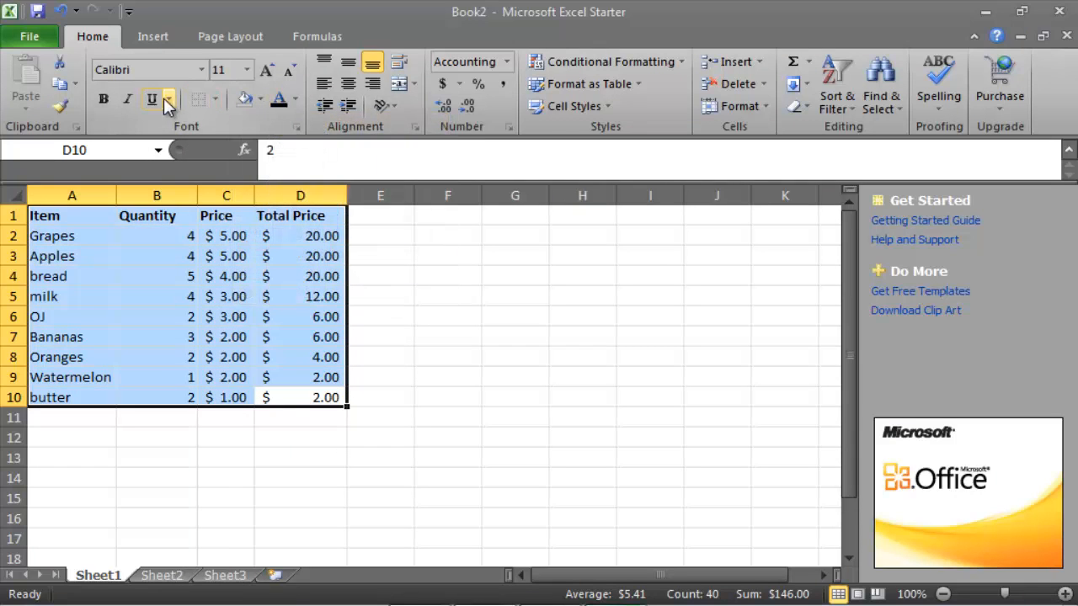
{"action": "left_click", "coordinate": [105, 99]}
{"action": "left_click", "coordinate": [104, 99]}
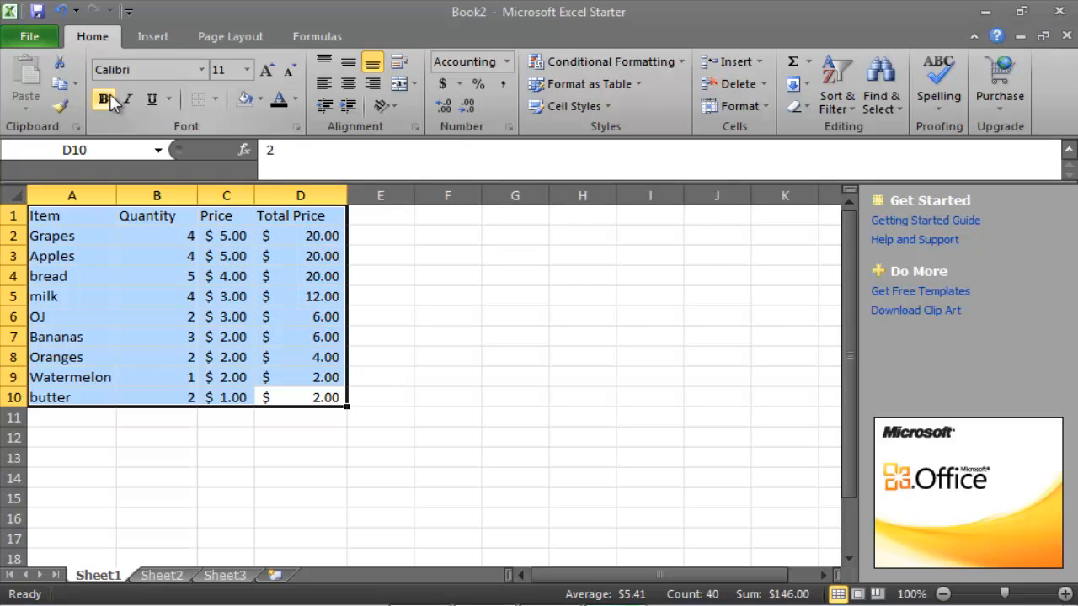
{"action": "left_click", "coordinate": [399, 257]}
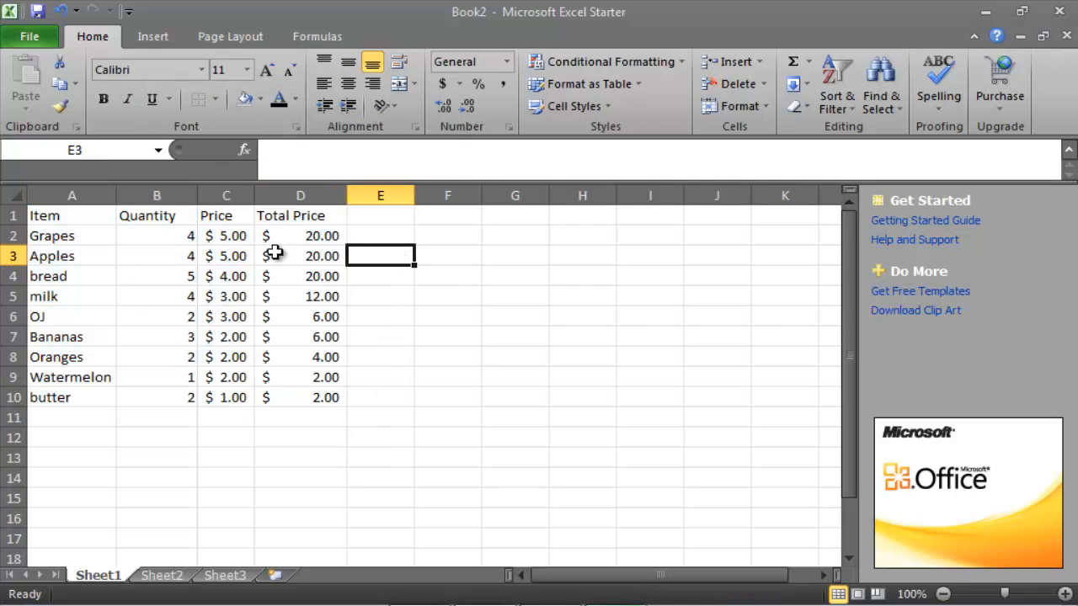